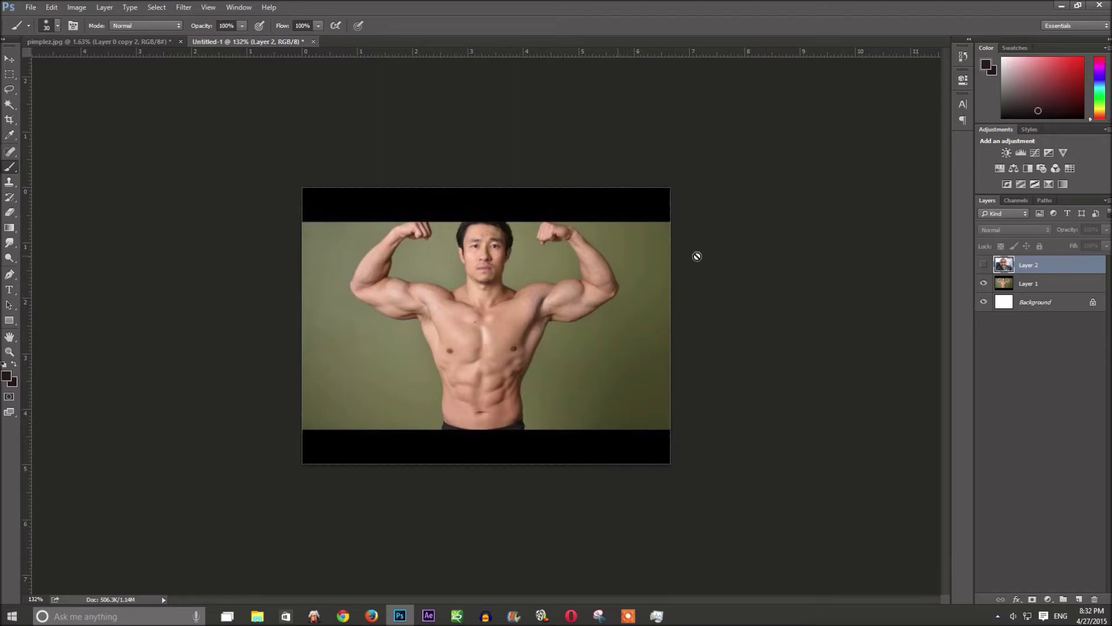
Step: Toggle Layer 2 off and back on so the face photo shows over the bodybuilder
left_click(985, 265)
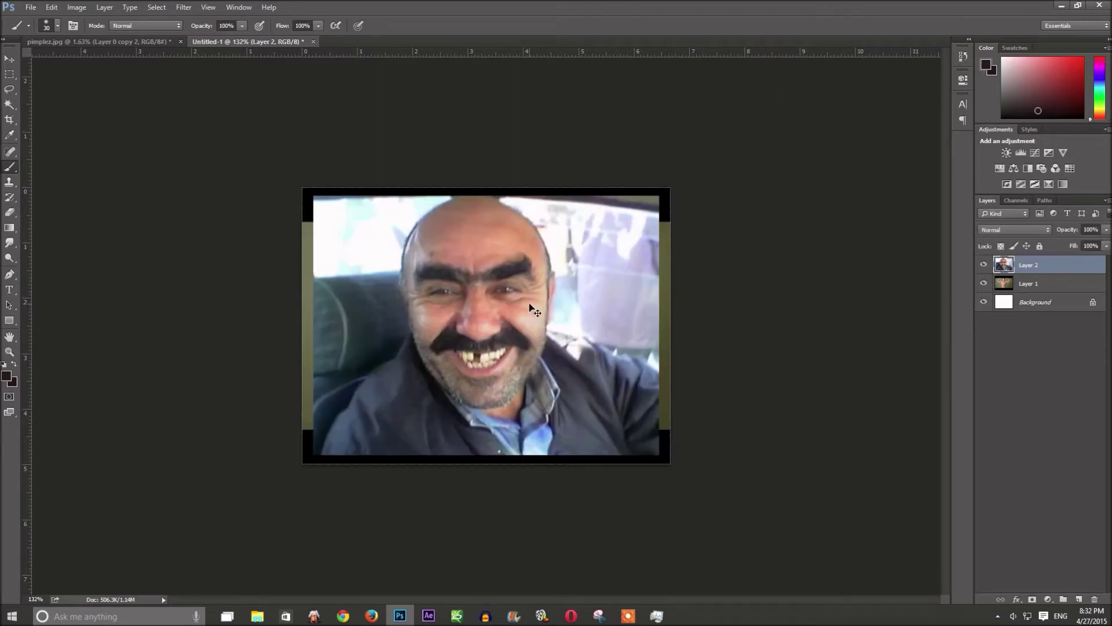
left_click(985, 265)
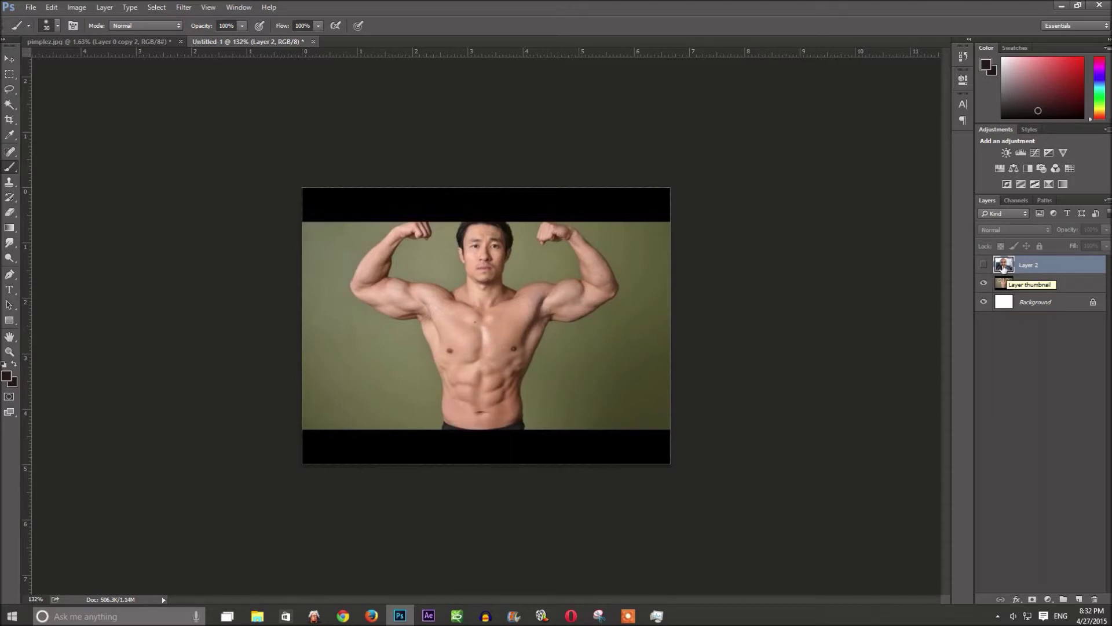
left_click(983, 265)
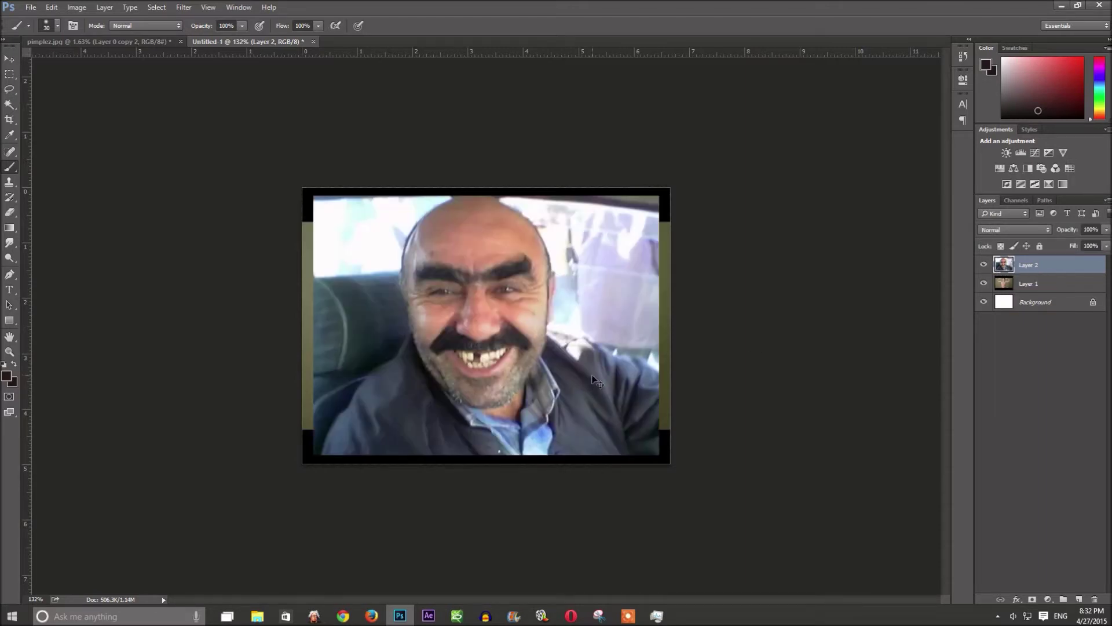
key("ctrl+t")
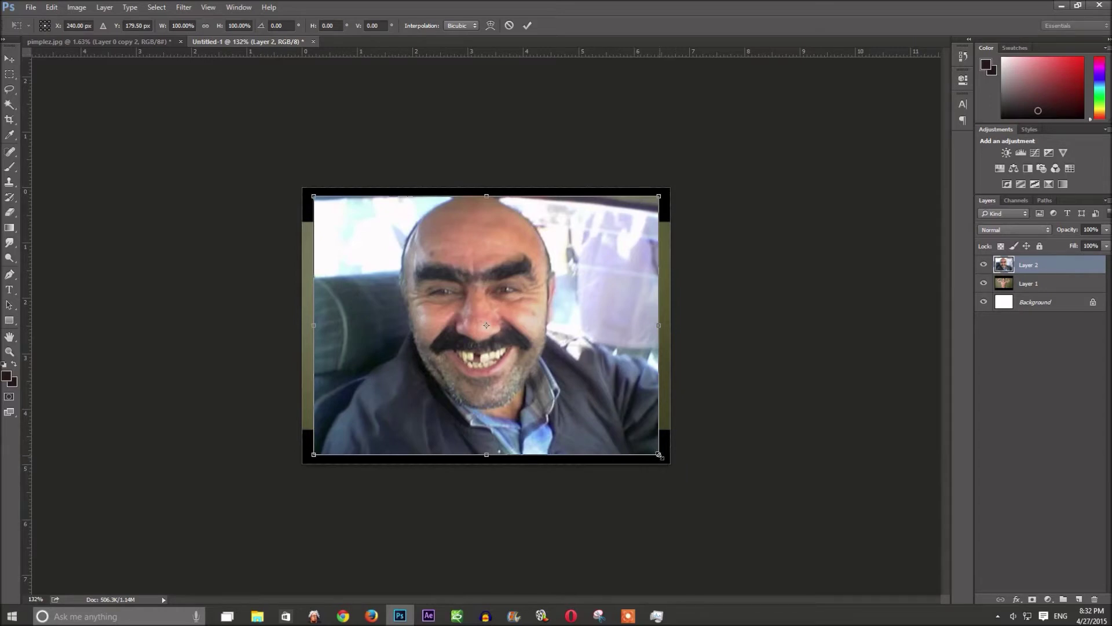
Step: Scale the face photo down and set Layer 2's opacity to 63%
mouse_move(659, 455)
left_mouse_down()
mouse_move(405, 288)
mouse_move(467, 293)
mouse_move(363, 305)
mouse_move(503, 233)
mouse_move(410, 429)
mouse_move(530, 396)
mouse_move(636, 421)
mouse_move(547, 434)
mouse_move(565, 437)
mouse_move(517, 343)
mouse_move(432, 296)
mouse_move(418, 267)
mouse_move(429, 282)
left_mouse_up()
left_click_drag(391, 238, 410, 252)
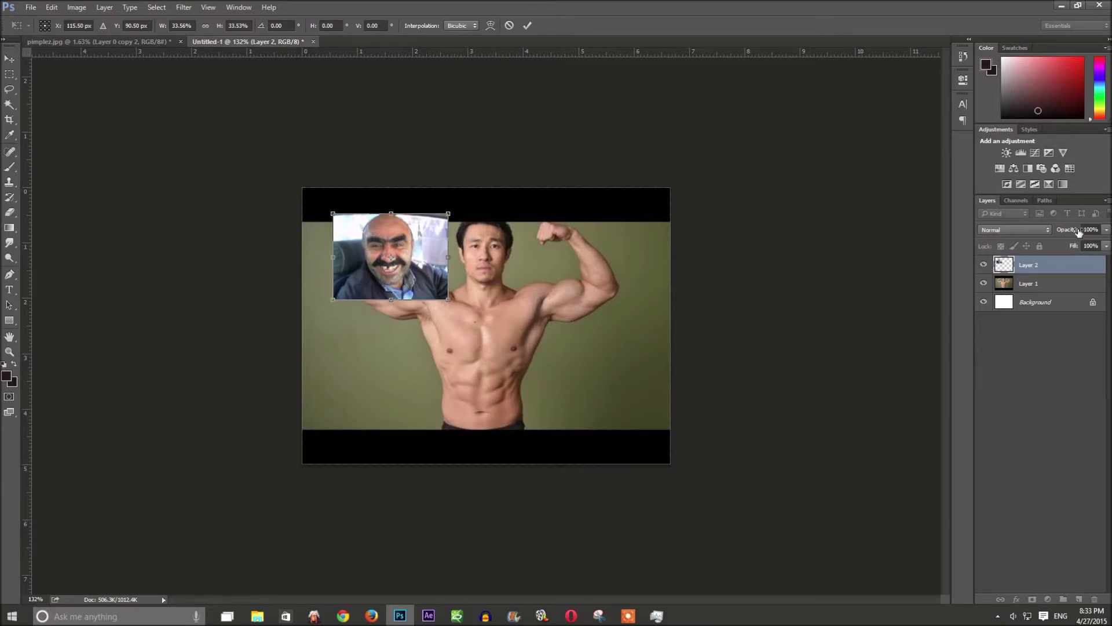
left_click_drag(1073, 234, 1052, 235)
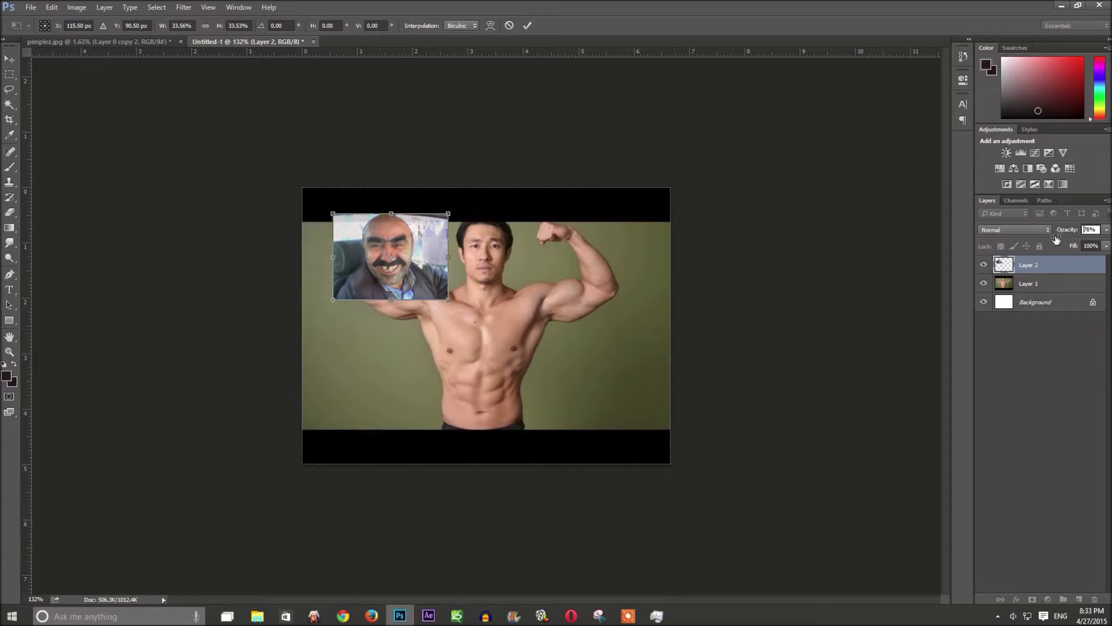
scroll(464, 265, "up", 1)
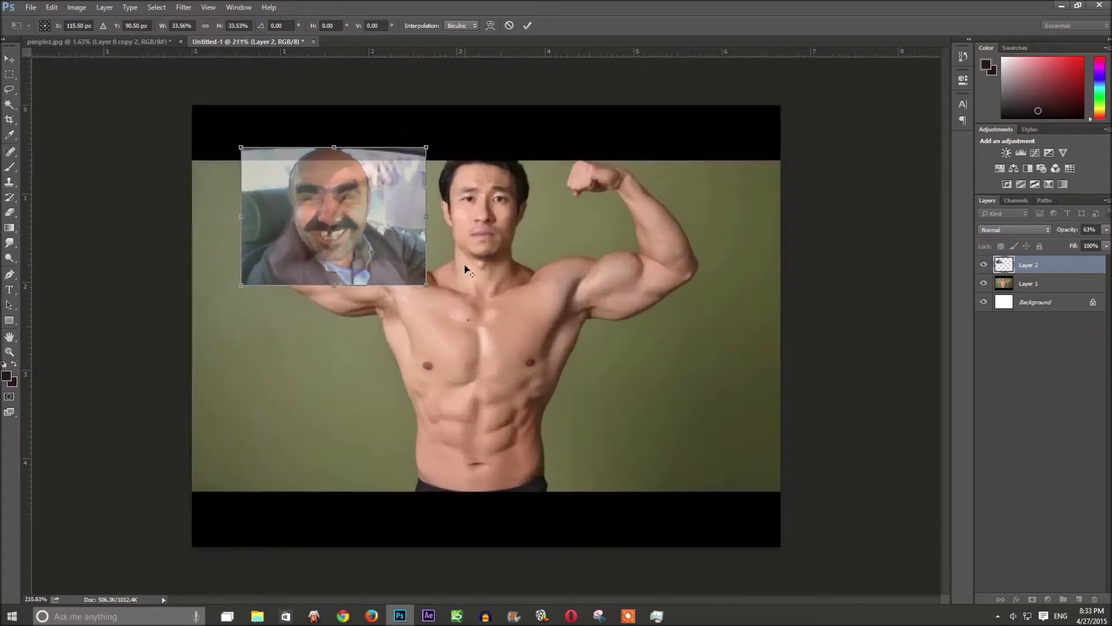
scroll(465, 265, "up", 1)
scroll(467, 231, "up", 1)
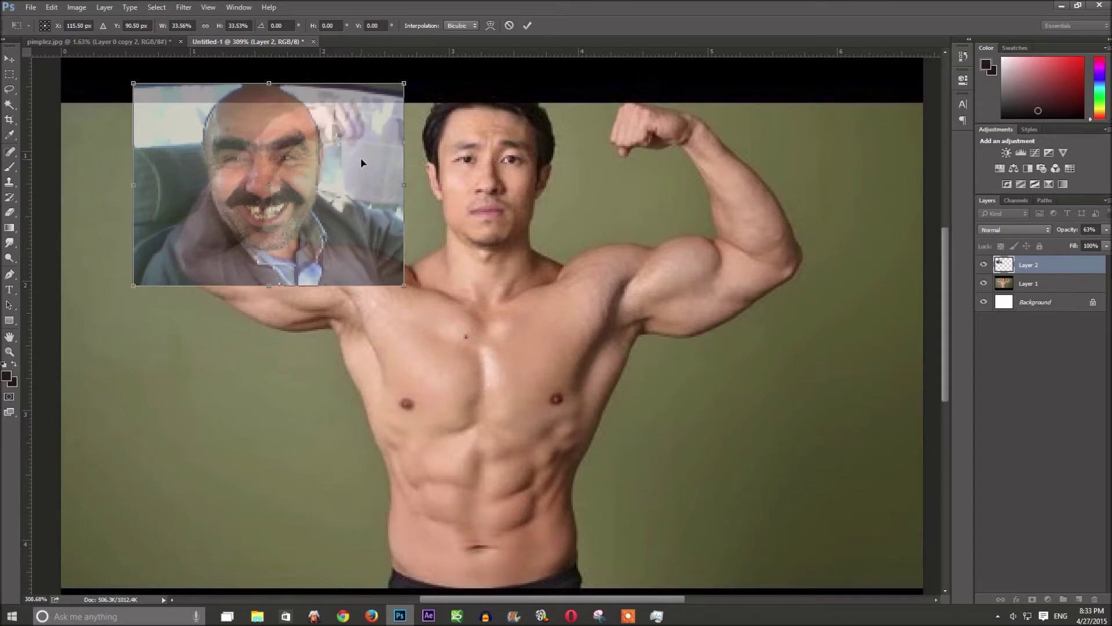
Step: Fit the face photo, at about 32% scale, over the bodybuilder's head and commit
left_click_drag(361, 163, 542, 146)
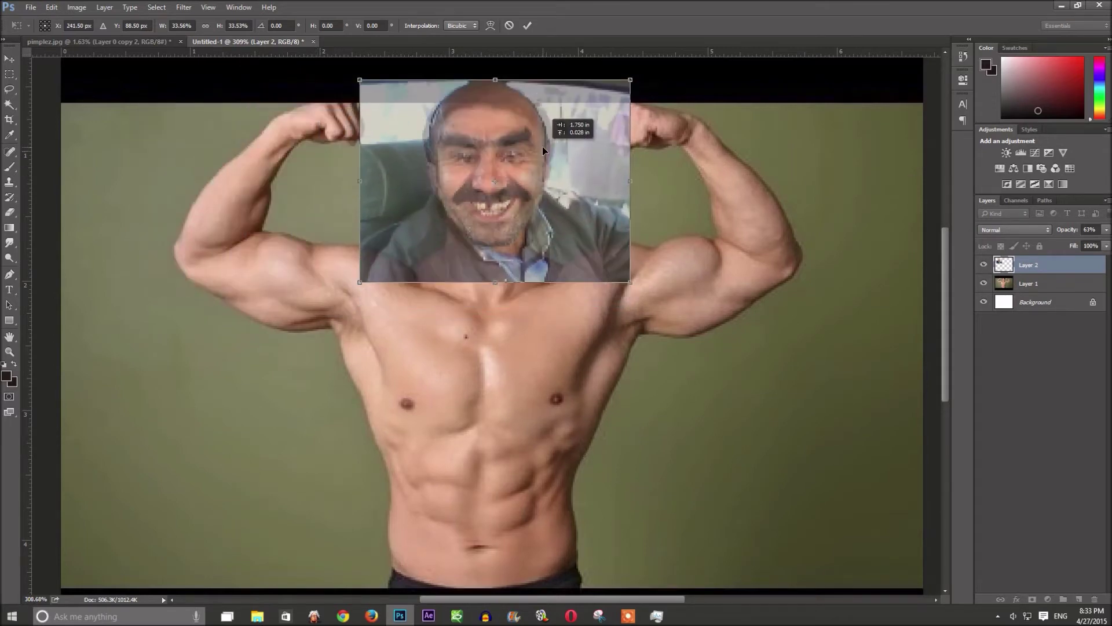
scroll(604, 184, "up", 3)
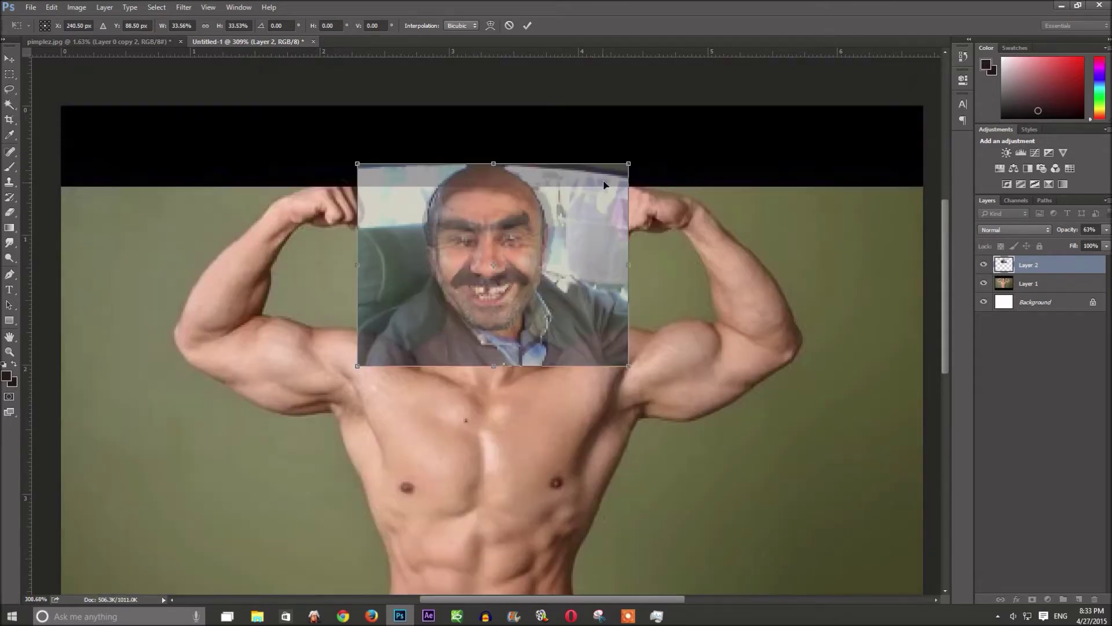
left_click_drag(629, 164, 618, 172)
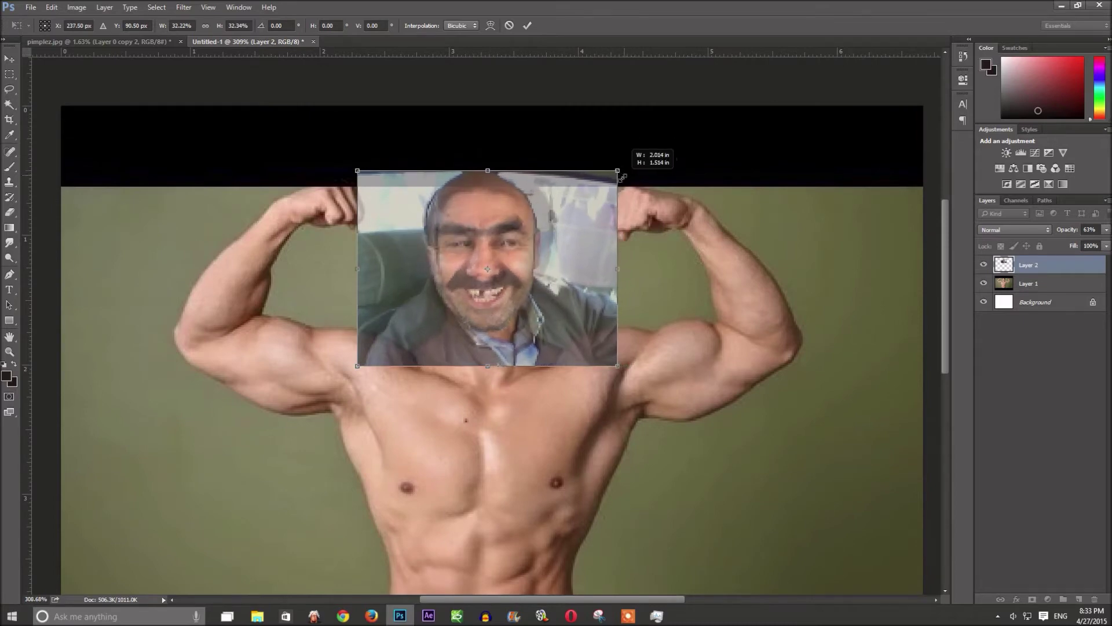
mouse_move(577, 214)
left_mouse_down()
mouse_move(509, 239)
mouse_move(561, 231)
left_mouse_up()
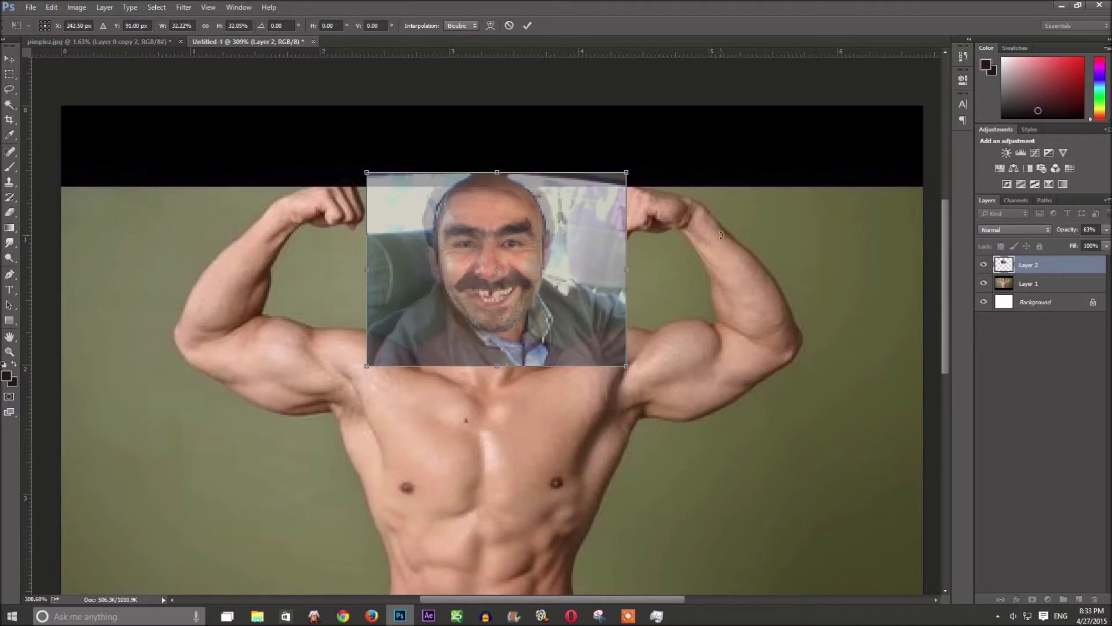
key("Return")
key("b")
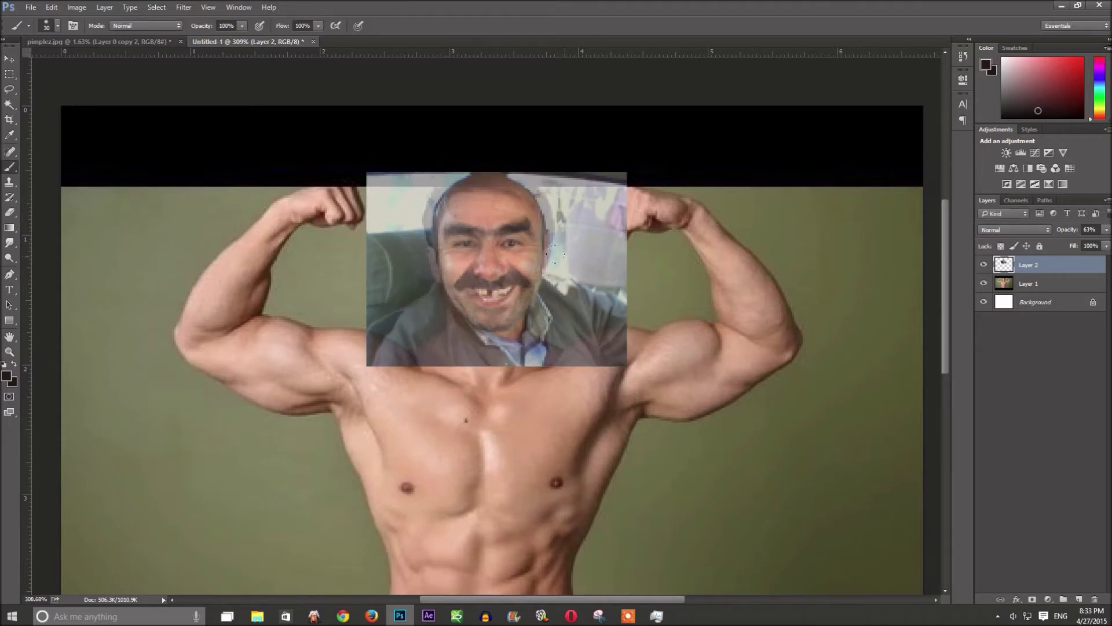
Step: Toggle Layer 2's visibility to check alignment, then add a layer mask to it
left_click(984, 265)
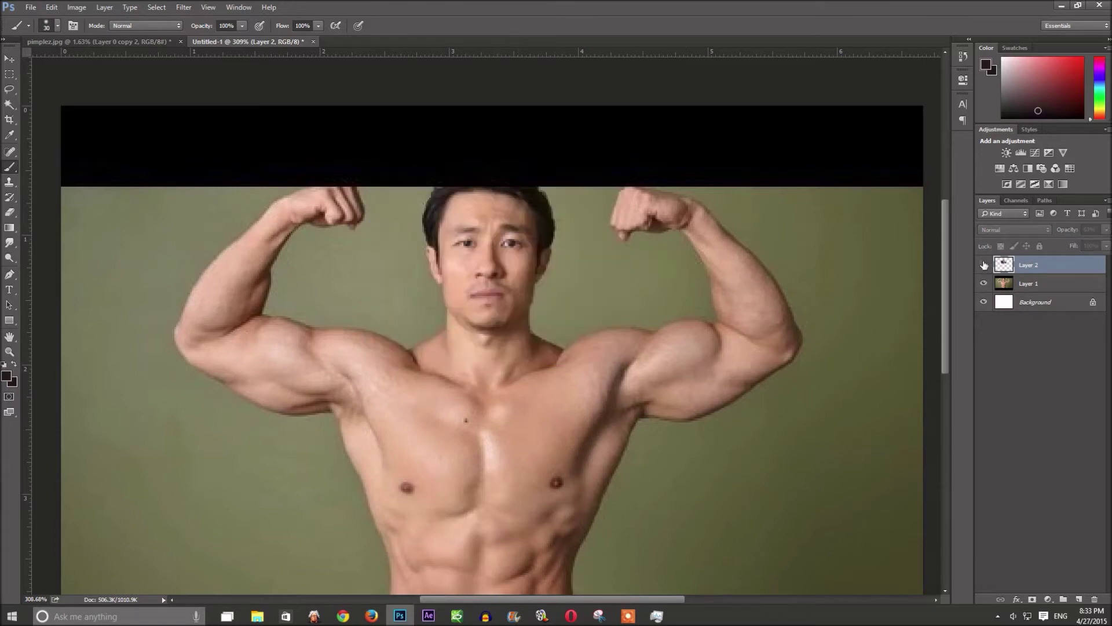
left_click(984, 265)
left_click(983, 265)
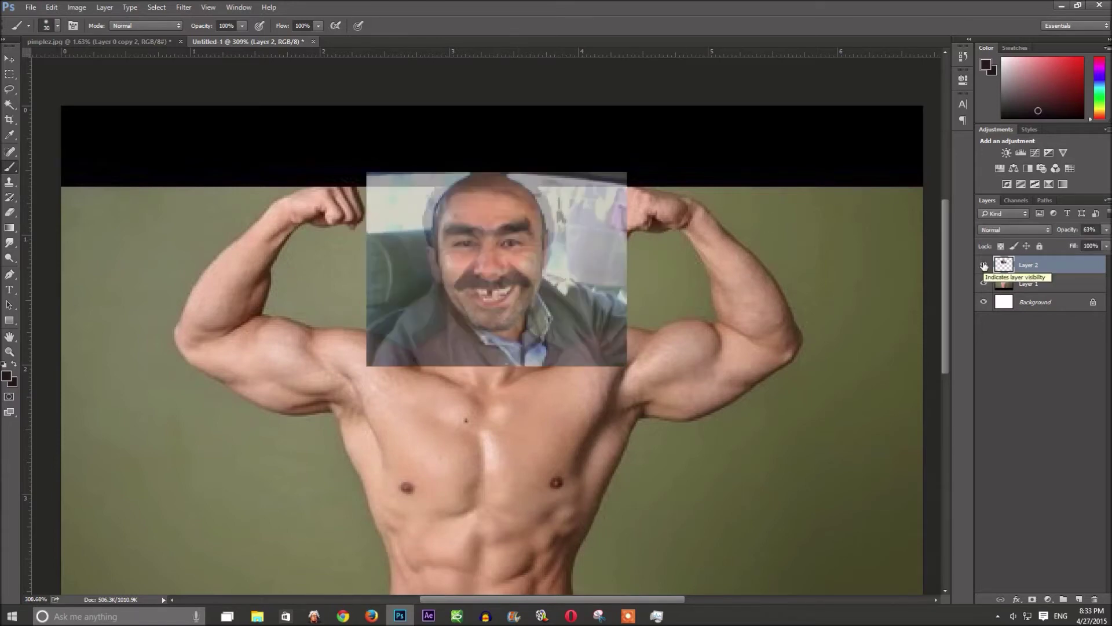
left_click(984, 265)
left_click(984, 265)
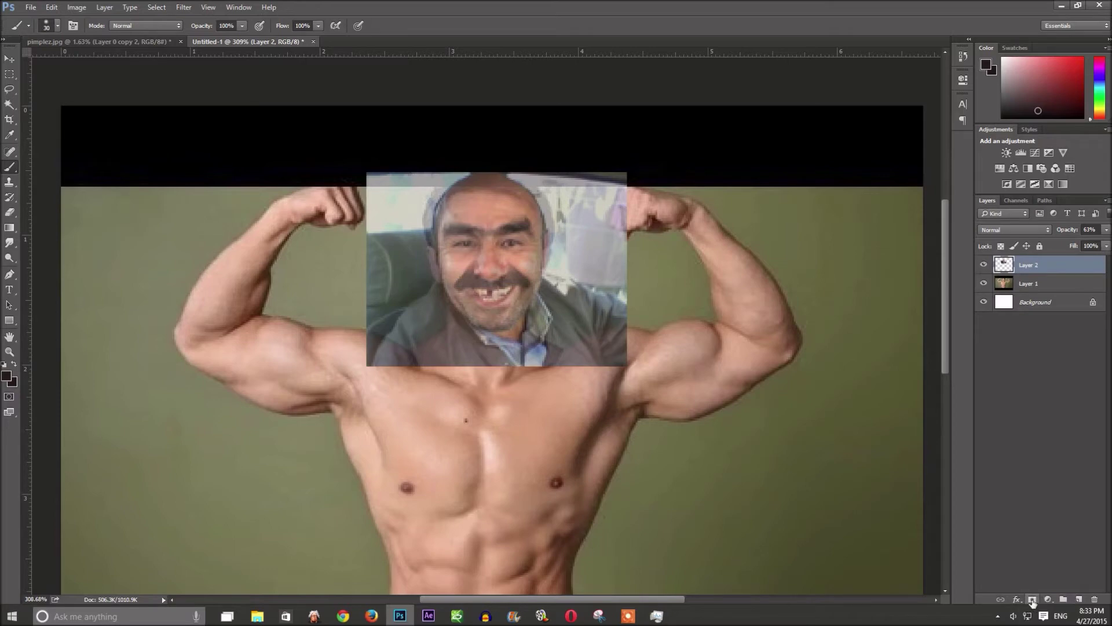
left_click(1032, 601)
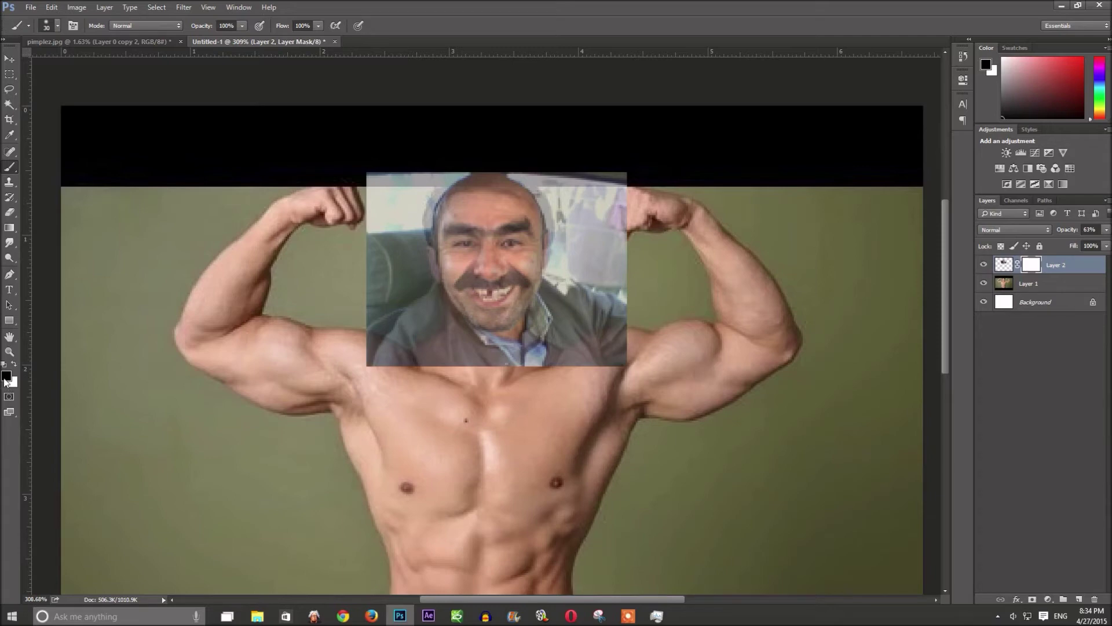
Step: Paint black on Layer 2's mask around the face, then white to restore the cheek
mouse_move(462, 356)
left_mouse_down()
mouse_move(358, 272)
mouse_move(624, 178)
mouse_move(588, 184)
mouse_move(482, 145)
mouse_move(380, 144)
mouse_move(396, 128)
mouse_move(409, 255)
mouse_move(440, 325)
mouse_move(490, 354)
mouse_move(545, 315)
mouse_move(574, 272)
mouse_move(565, 200)
mouse_move(488, 96)
left_mouse_up()
mouse_move(525, 185)
left_mouse_down()
mouse_move(557, 286)
mouse_move(539, 187)
mouse_move(553, 273)
mouse_move(543, 312)
mouse_move(504, 345)
mouse_move(473, 338)
mouse_move(521, 336)
mouse_move(548, 292)
mouse_move(554, 239)
mouse_move(530, 181)
mouse_move(469, 176)
mouse_move(506, 180)
mouse_move(542, 203)
mouse_move(509, 186)
mouse_move(429, 203)
mouse_move(454, 171)
mouse_move(421, 238)
mouse_move(429, 206)
mouse_move(428, 258)
mouse_move(445, 307)
mouse_move(507, 341)
mouse_move(550, 283)
mouse_move(547, 218)
mouse_move(547, 243)
mouse_move(531, 206)
mouse_move(471, 181)
mouse_move(534, 199)
mouse_move(544, 279)
mouse_move(518, 330)
mouse_move(458, 327)
mouse_move(431, 243)
left_mouse_up()
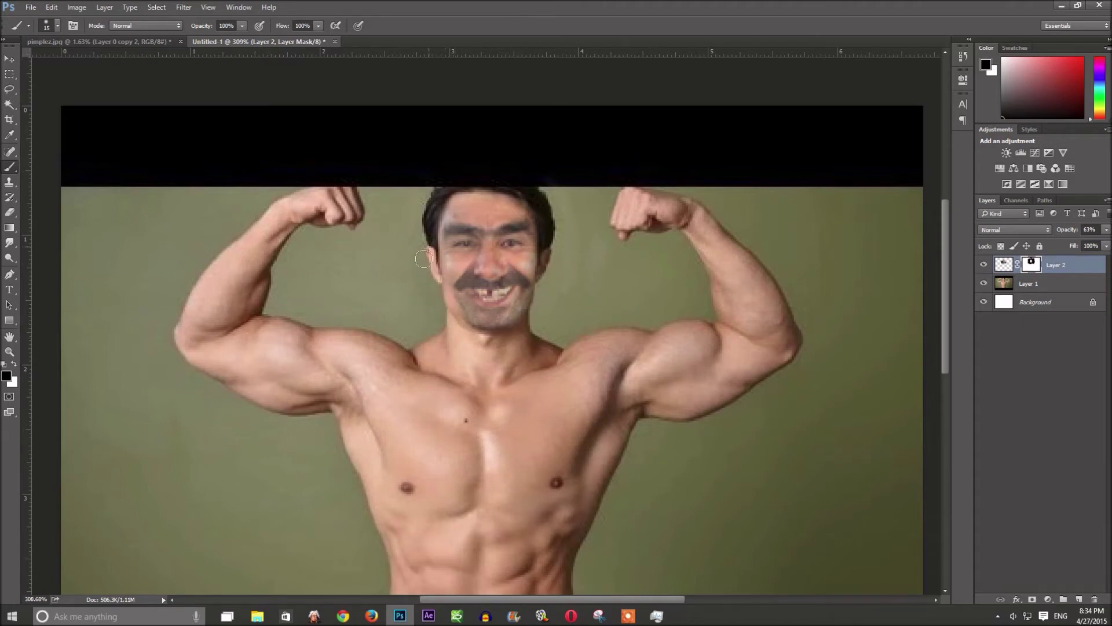
left_click(14, 364)
left_click_drag(464, 310, 456, 285)
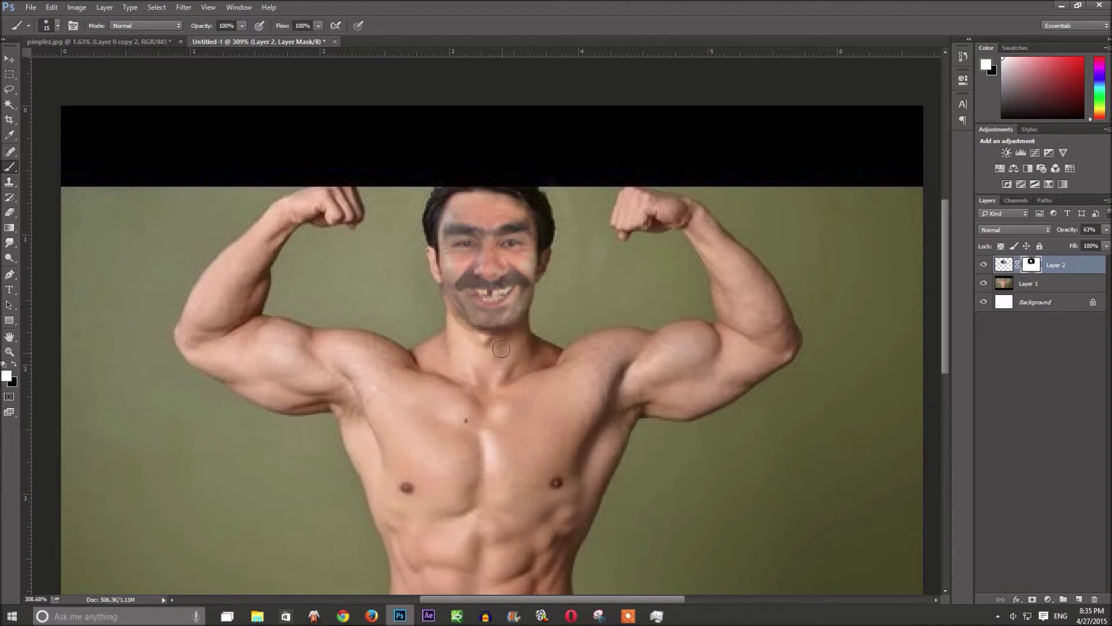
Step: Reset colors to black and white and return Layer 2's opacity to 100%
scroll(502, 348, "down", 5)
scroll(515, 316, "down", 4)
scroll(515, 317, "up", 2)
scroll(515, 317, "up", 2)
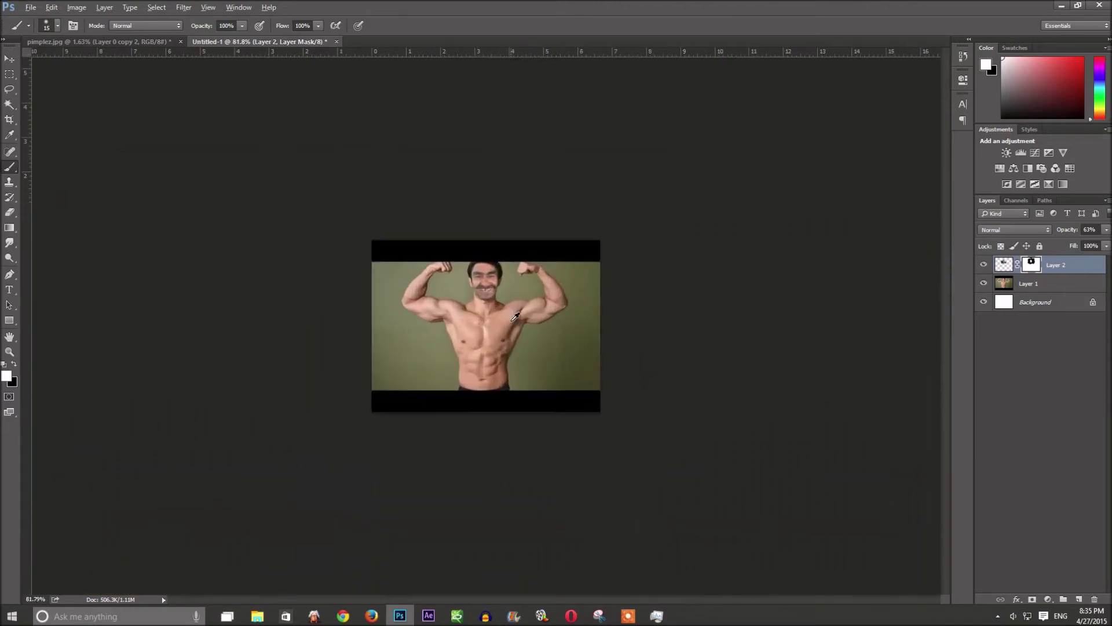
scroll(516, 316, "up", 2)
key("x")
key("ctrl+2")
left_click_drag(1073, 235, 1101, 235)
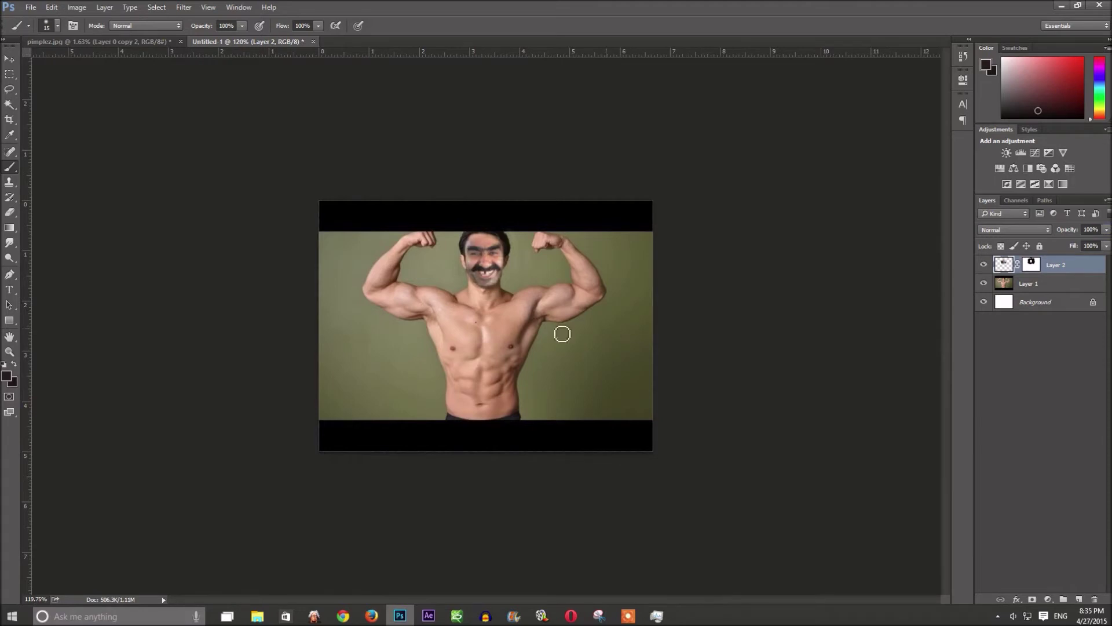
scroll(561, 353, "down", 1)
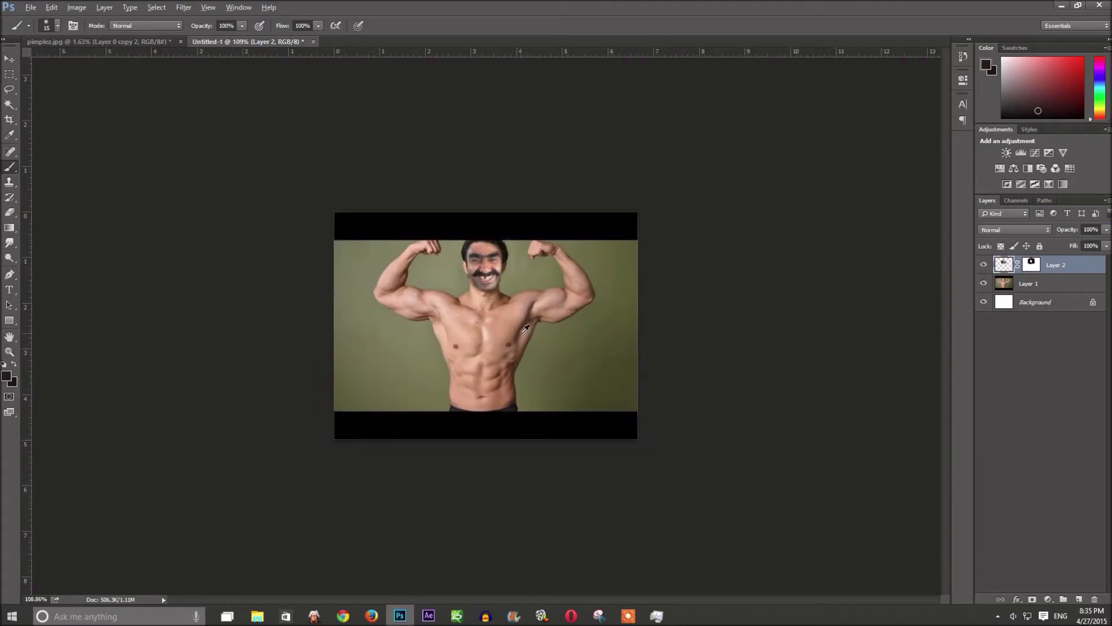
scroll(487, 249, "up", 5)
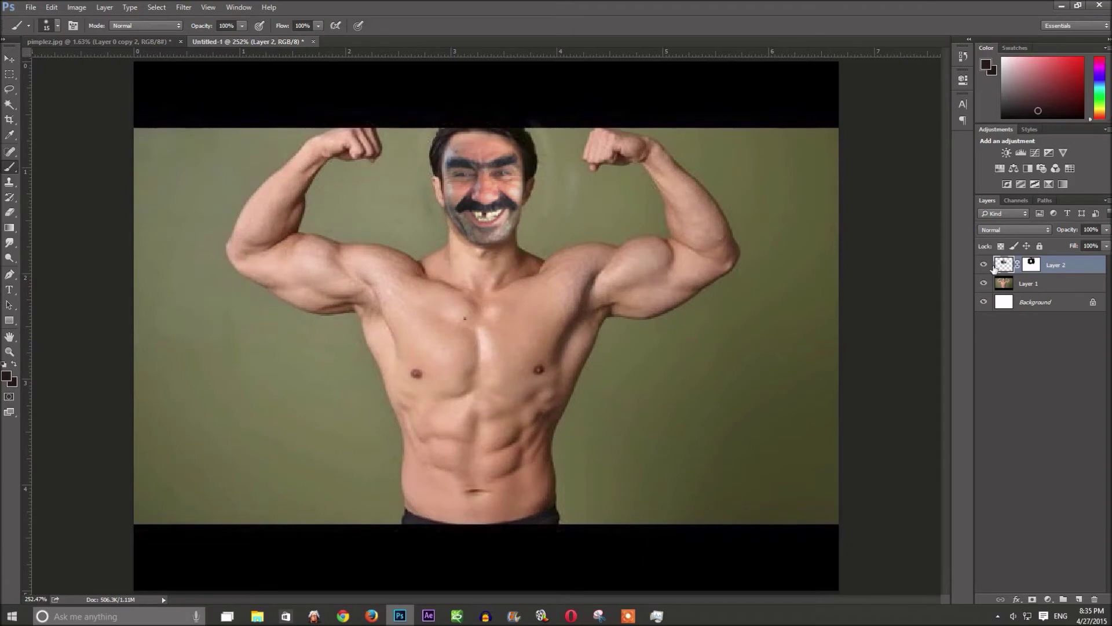
Step: Rotate the face layer about 3.6° to match the head's tilt, nudge left, and commit
key("ctrl+t")
left_click_drag(605, 288, 603, 291)
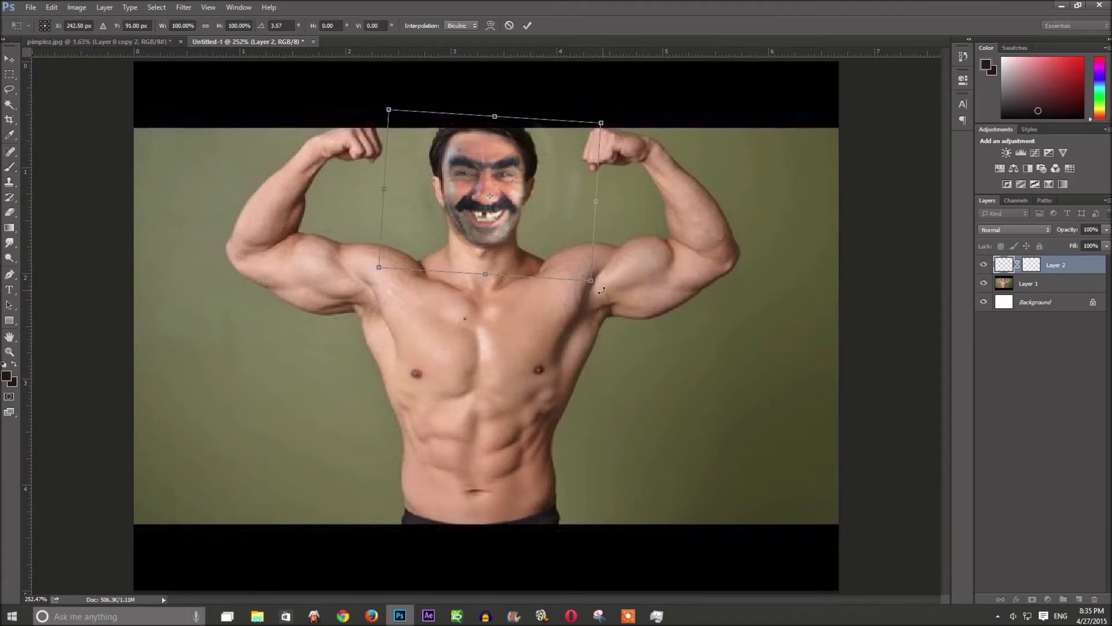
key("Left")
key("Return")
key("b")
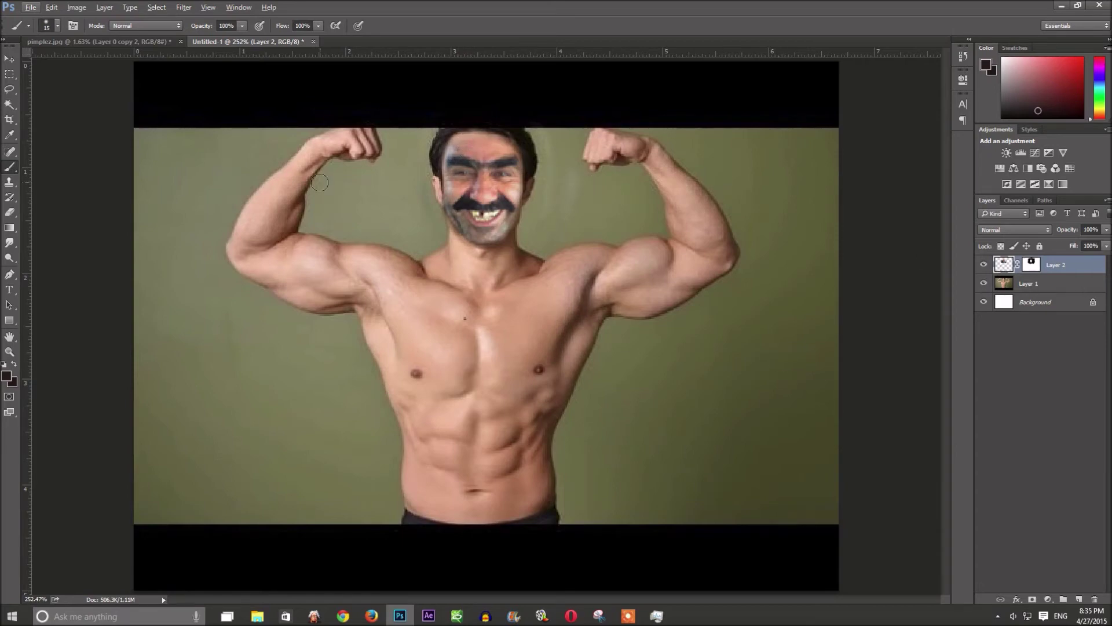
Step: Apply Brightness/Contrast with Brightness 14 to the face layer
left_click(79, 8)
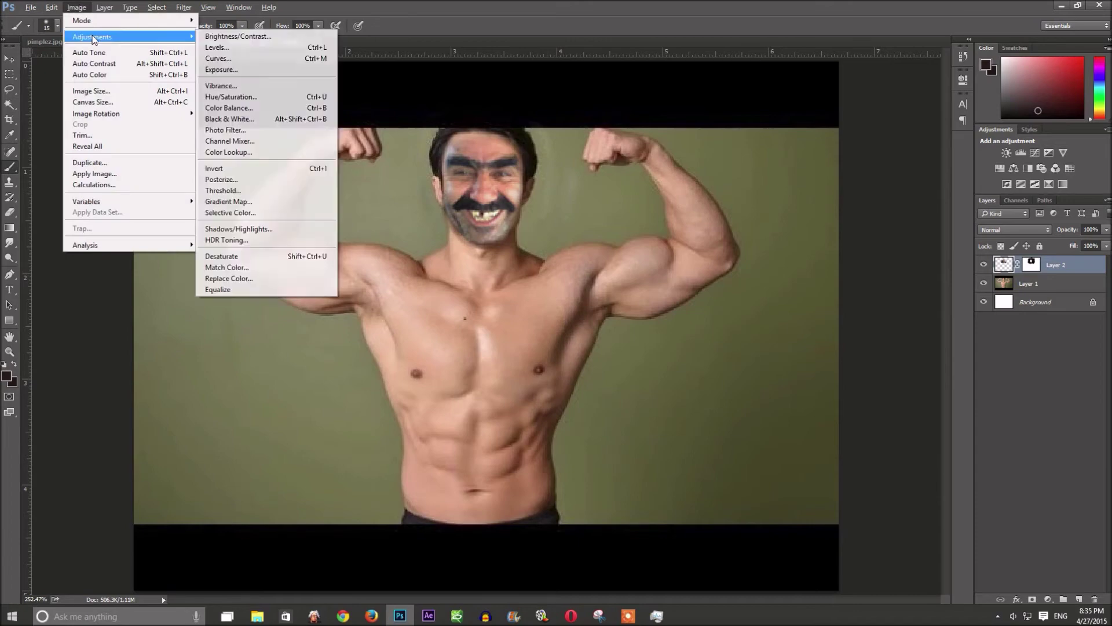
left_click(260, 33)
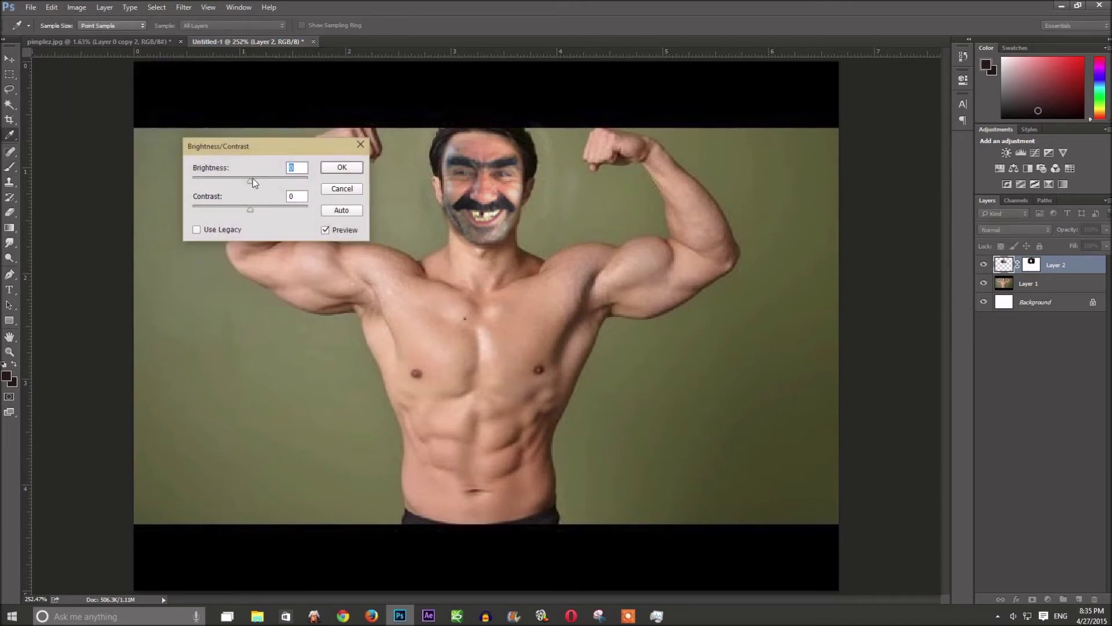
left_click_drag(250, 181, 254, 182)
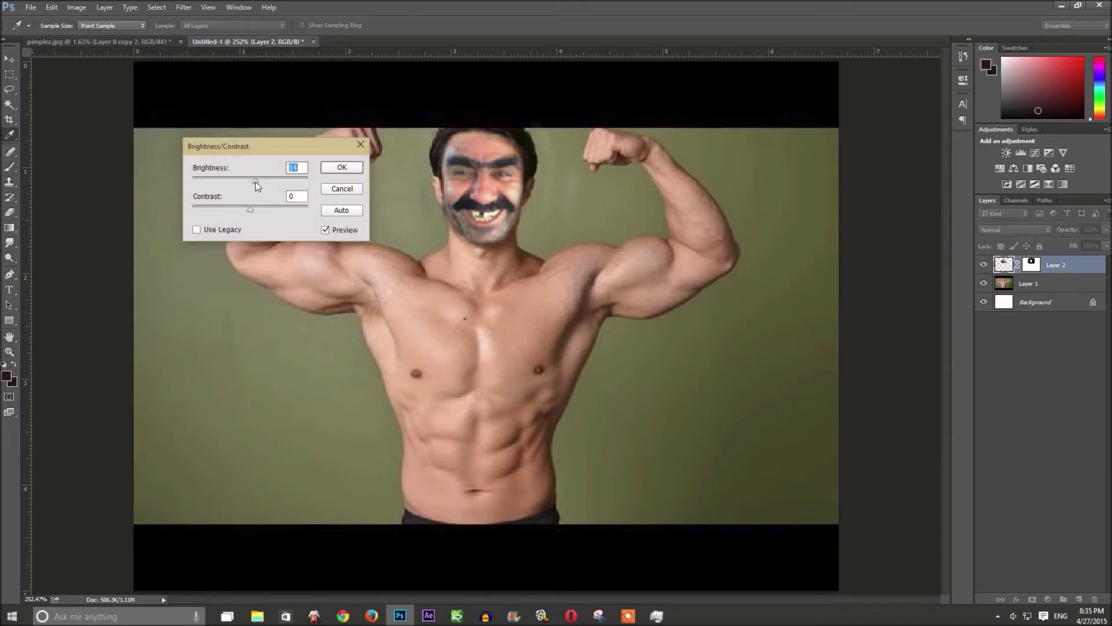
left_click(347, 169)
Step: Apply a slight midtone Color Balance shift toward yellow on the face layer
key("b")
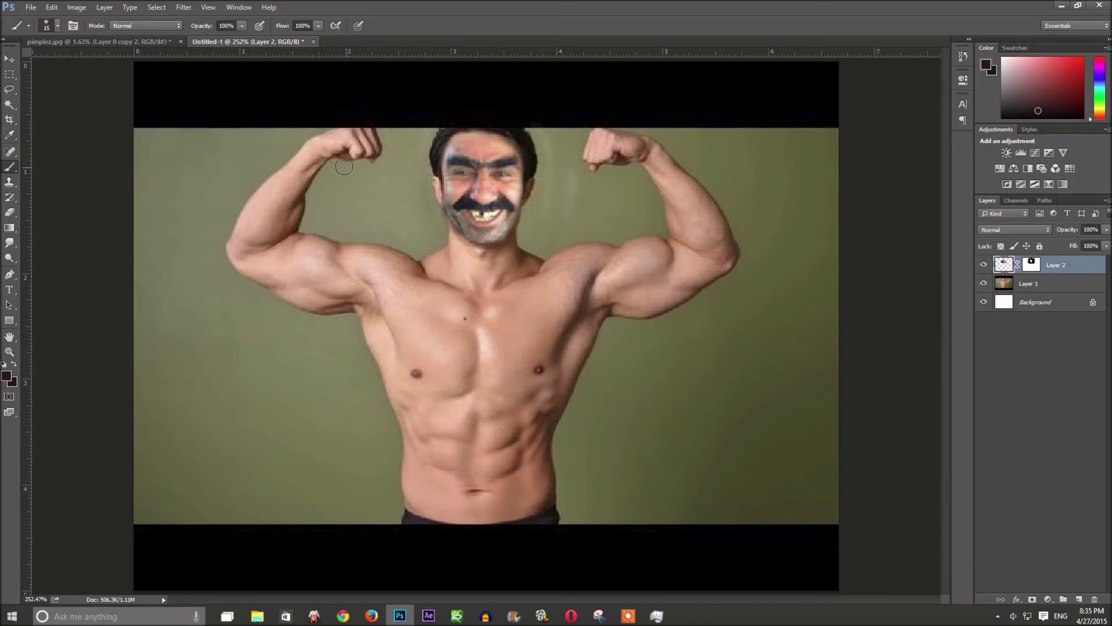
left_click(68, 8)
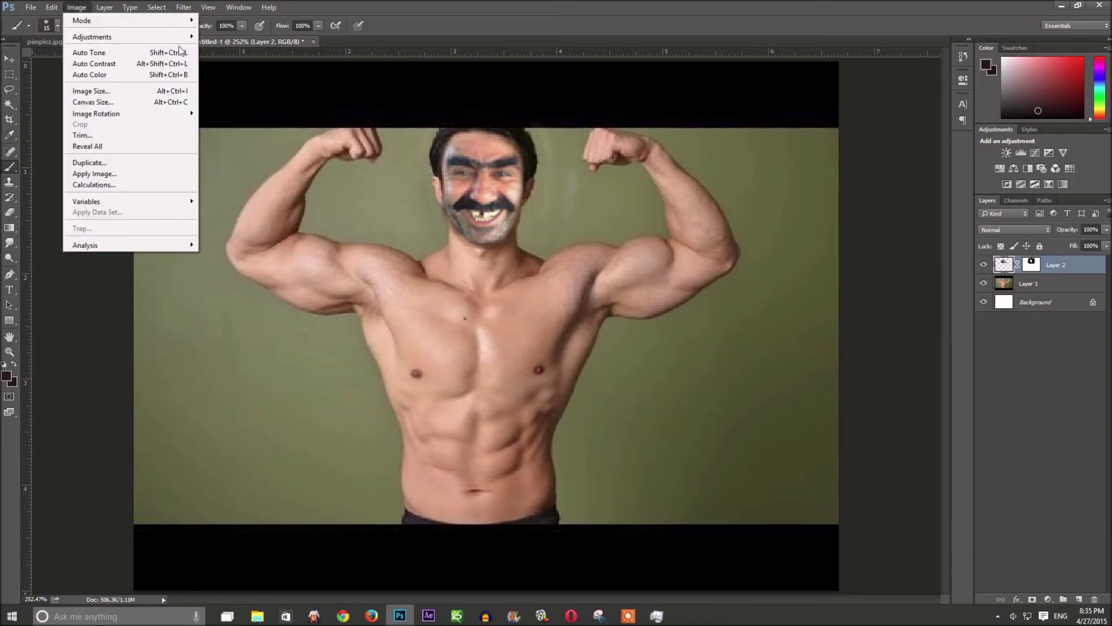
mouse_move(92, 36)
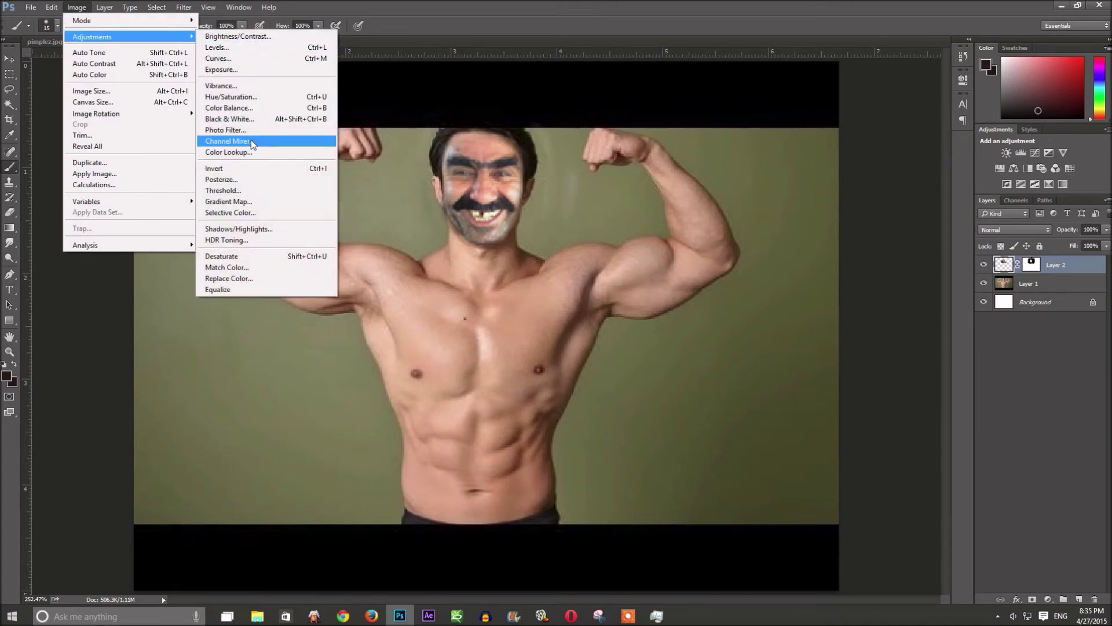
left_click(264, 110)
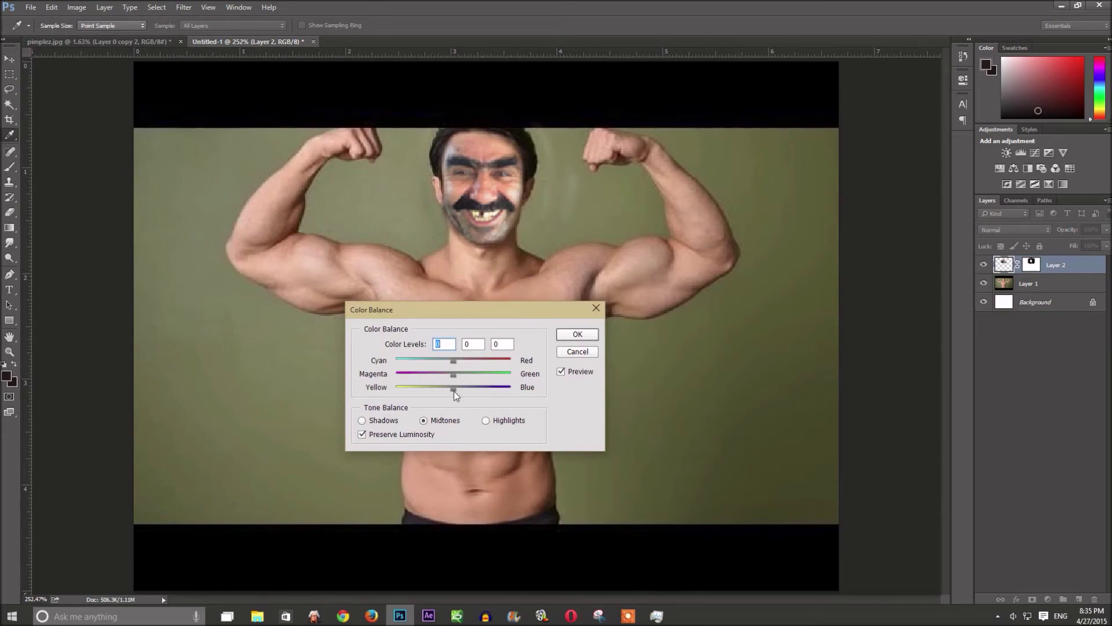
left_click_drag(454, 390, 453, 390)
left_click(560, 335)
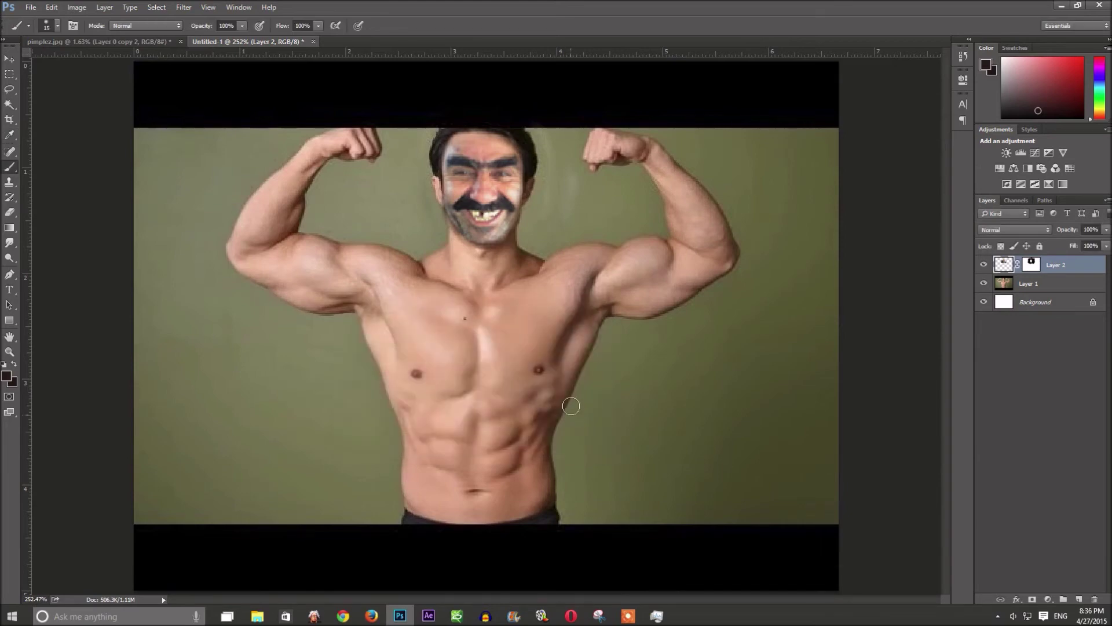
Step: Hide and reshow Layer 2 to compare with the original, then target its layer mask
scroll(557, 371, "down", 3)
scroll(546, 332, "down", 3)
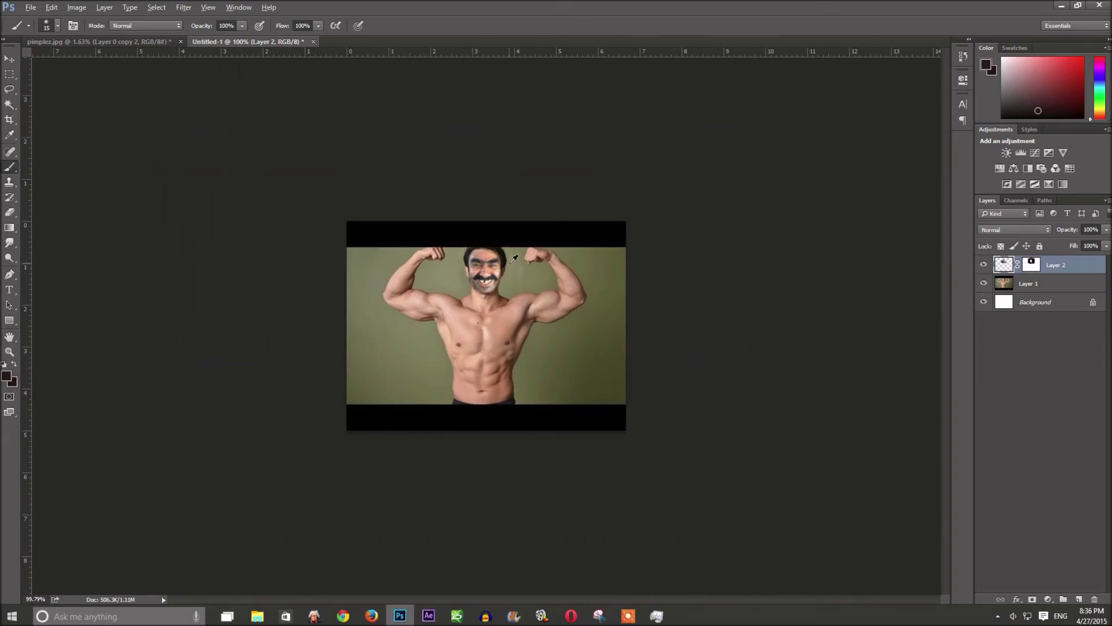
scroll(513, 259, "up", 2)
scroll(513, 259, "up", 2)
scroll(513, 259, "up", 2)
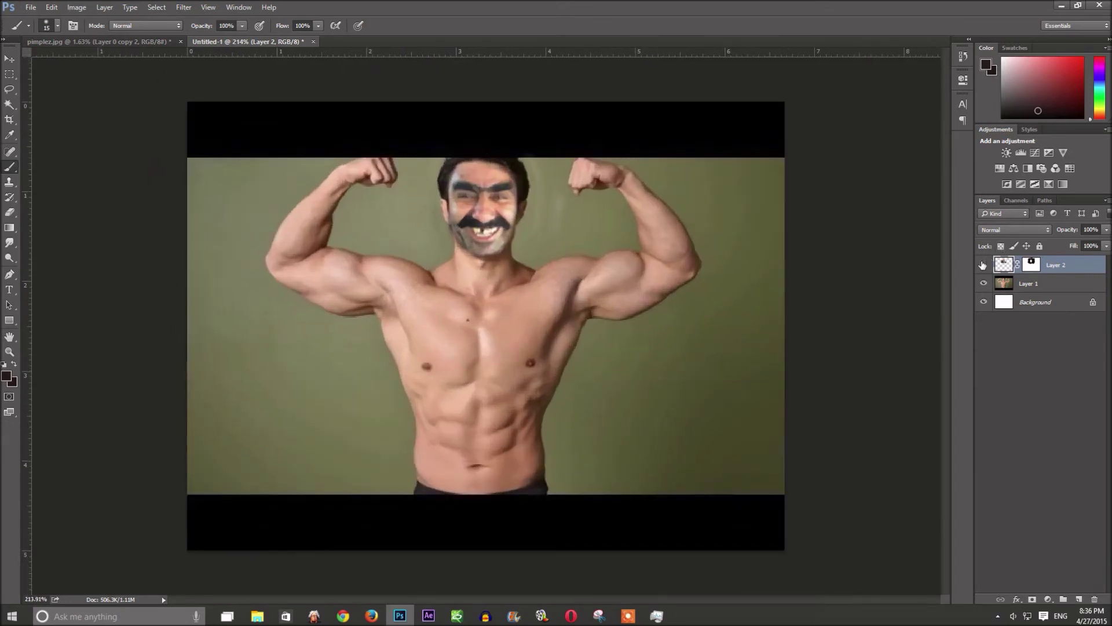
left_click(984, 265)
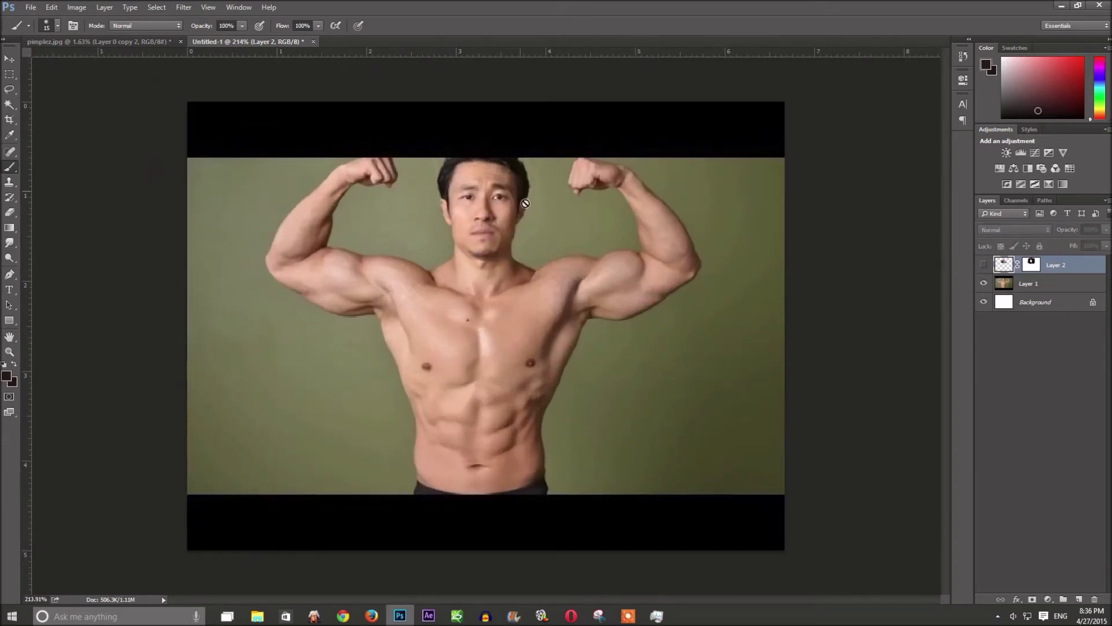
left_click(984, 264)
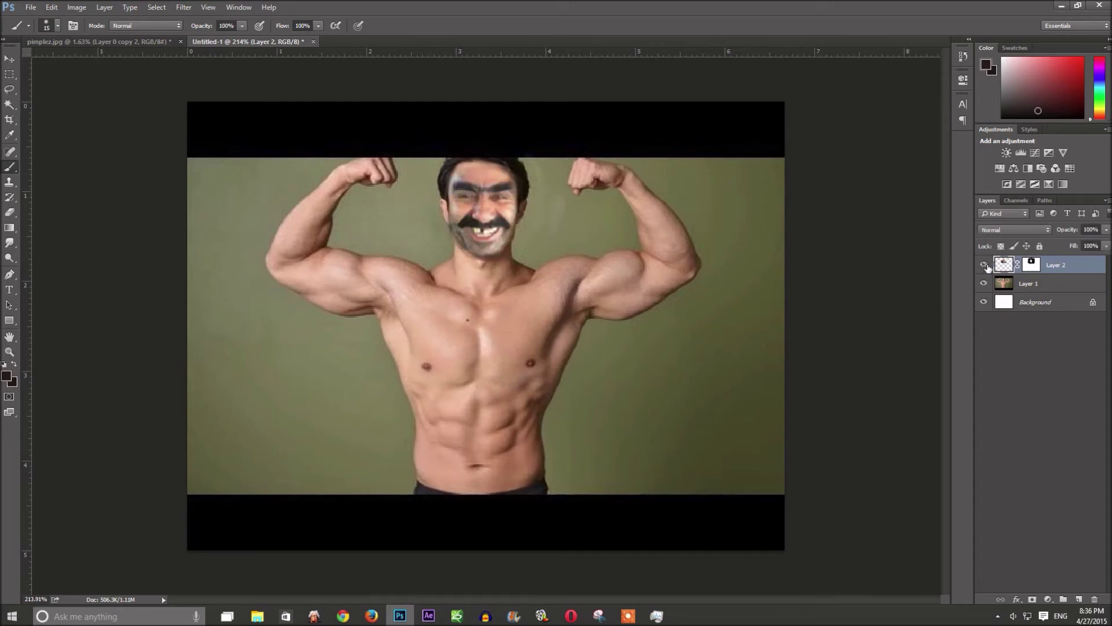
left_click(1031, 265)
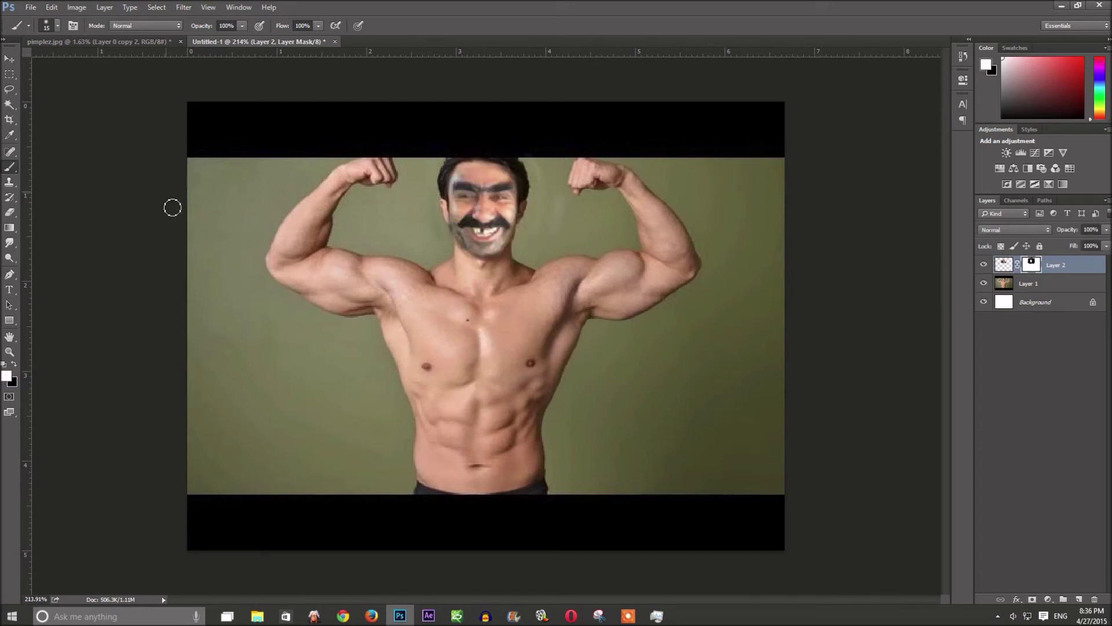
left_click(5, 364)
Step: Select the Burn tool and target Layer 2's image pixels instead of its mask
left_click(7, 258)
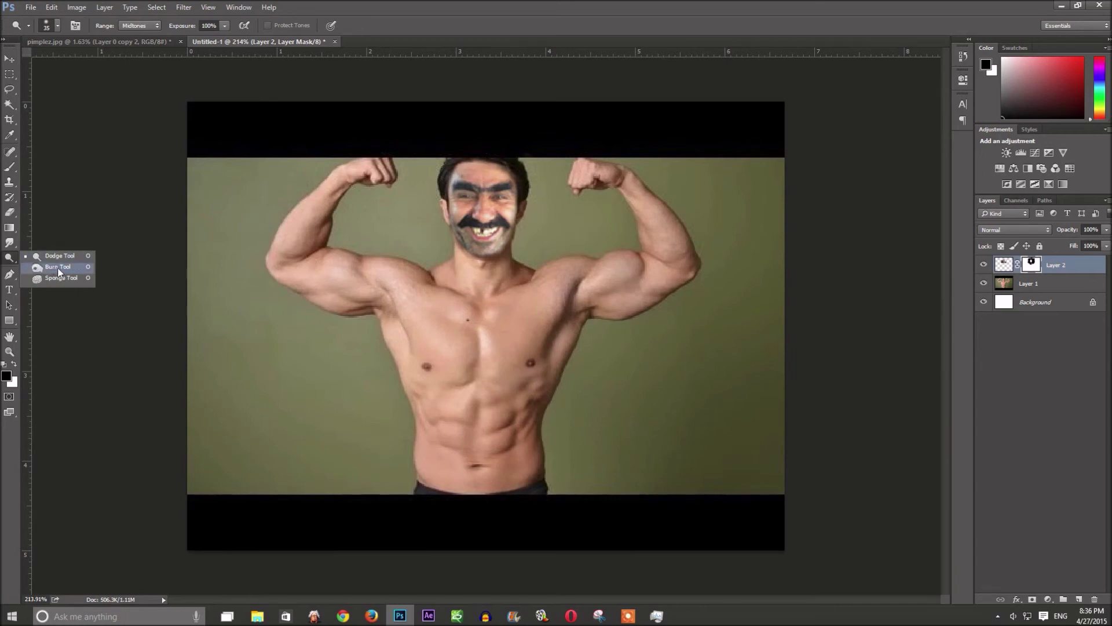
left_click(58, 267)
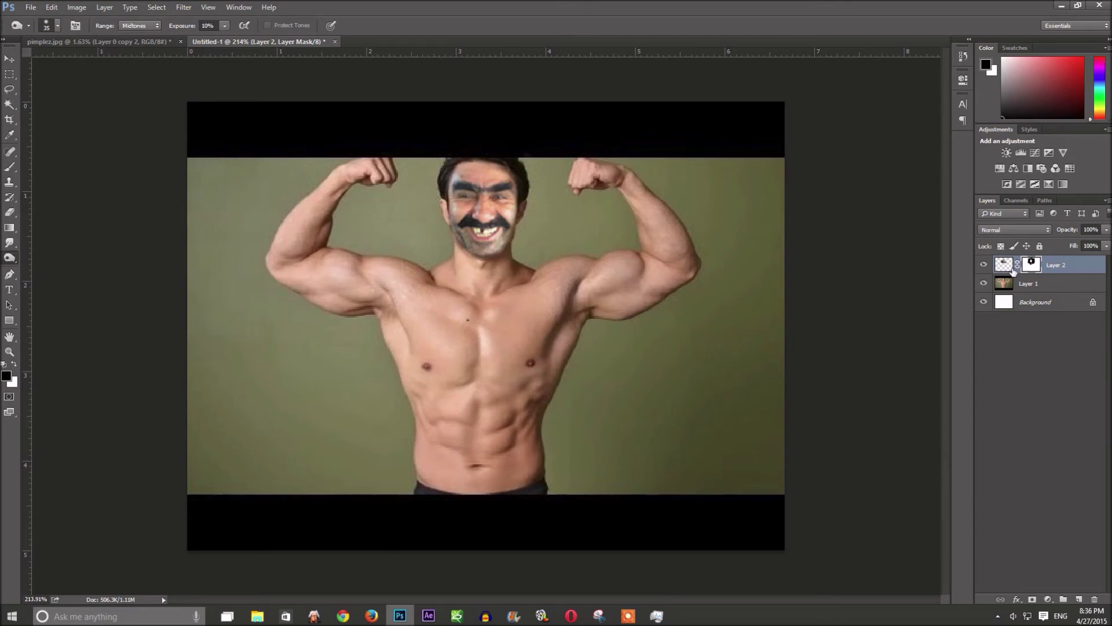
left_click(1008, 265)
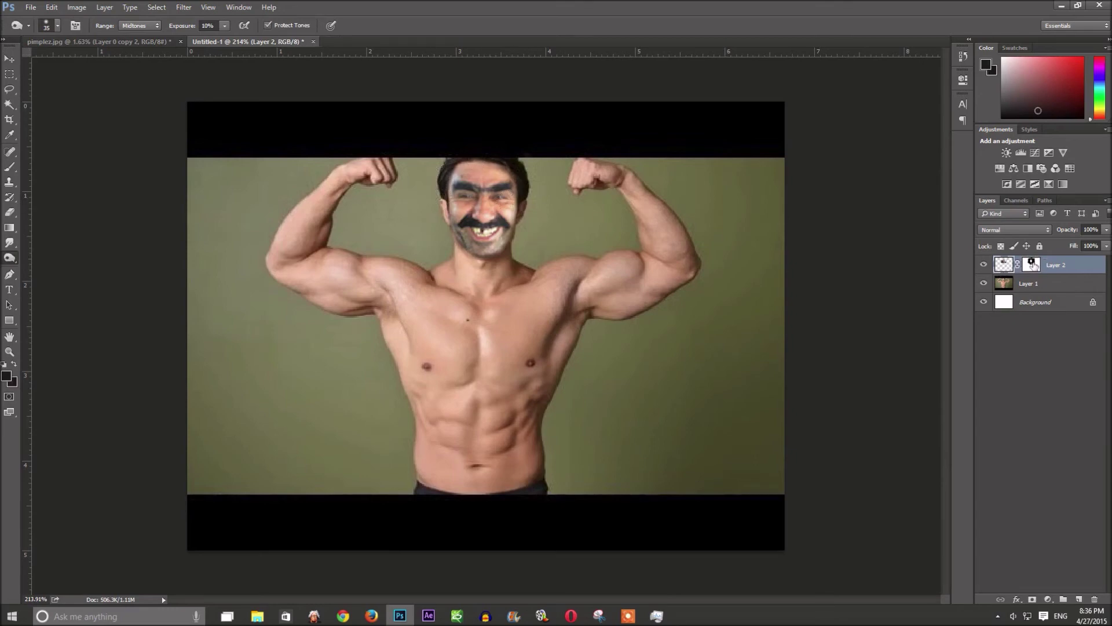
left_click(1032, 265)
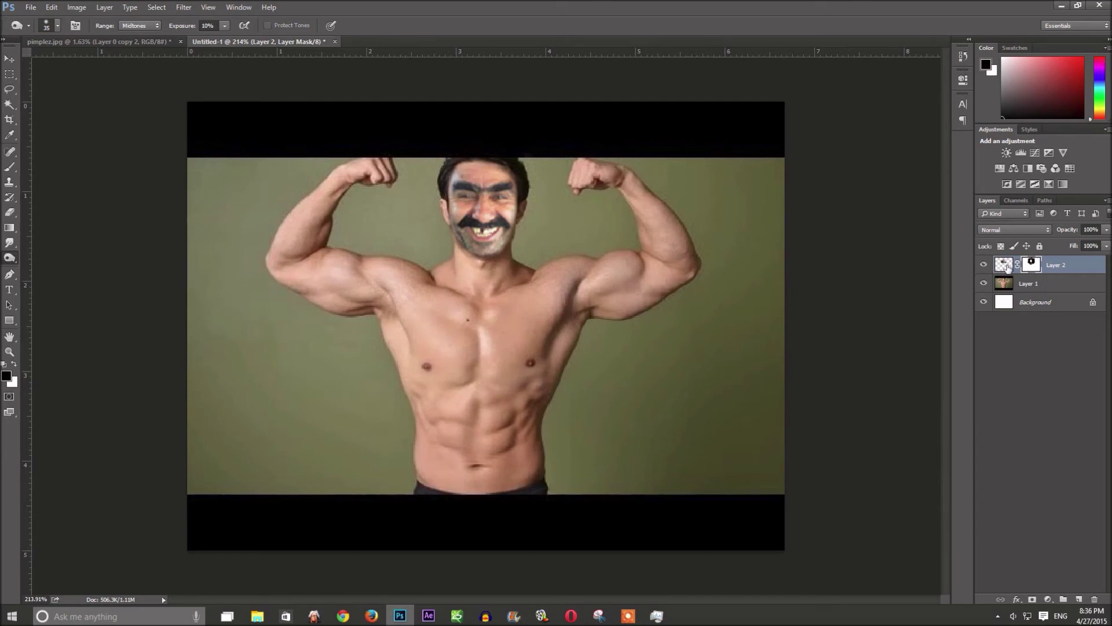
left_click(1008, 266)
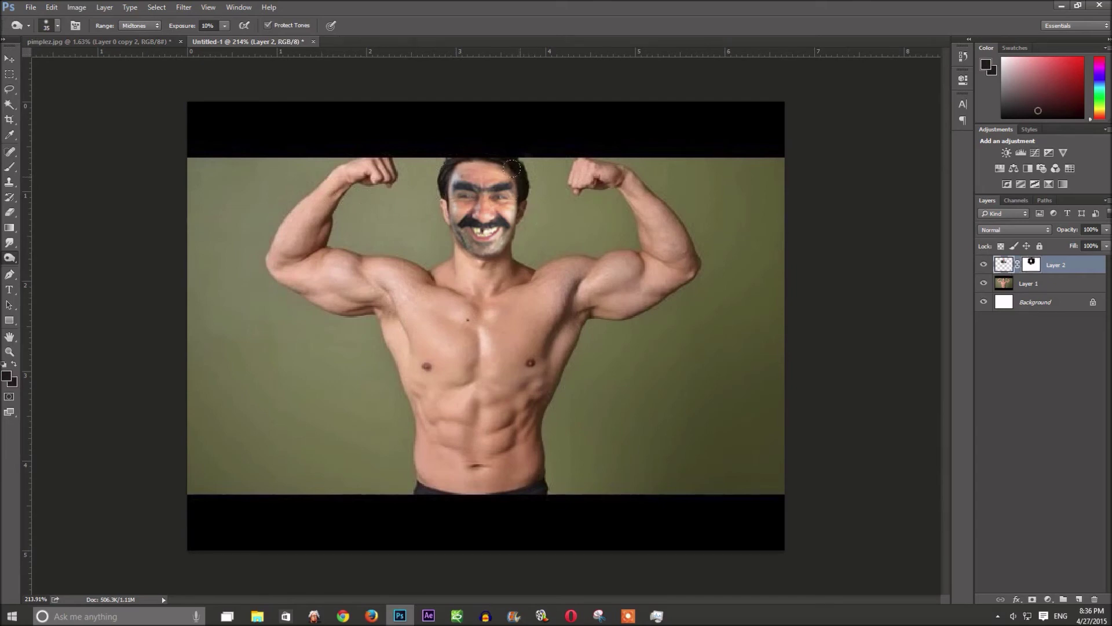
Step: Set burn exposure to 50% and darken the face's right edge from brow to mouth
left_click(208, 25)
type("50")
key("Return")
scroll(470, 224, "up", 2)
scroll(471, 225, "up", 2)
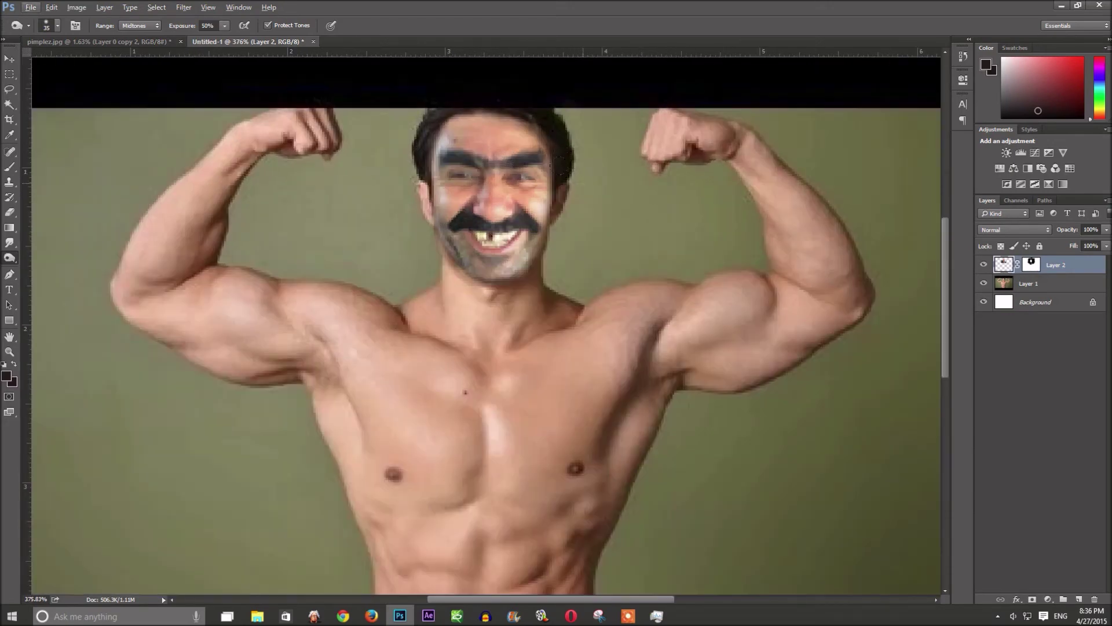
mouse_move(536, 148)
left_mouse_down()
mouse_move(529, 244)
mouse_move(514, 265)
left_mouse_up()
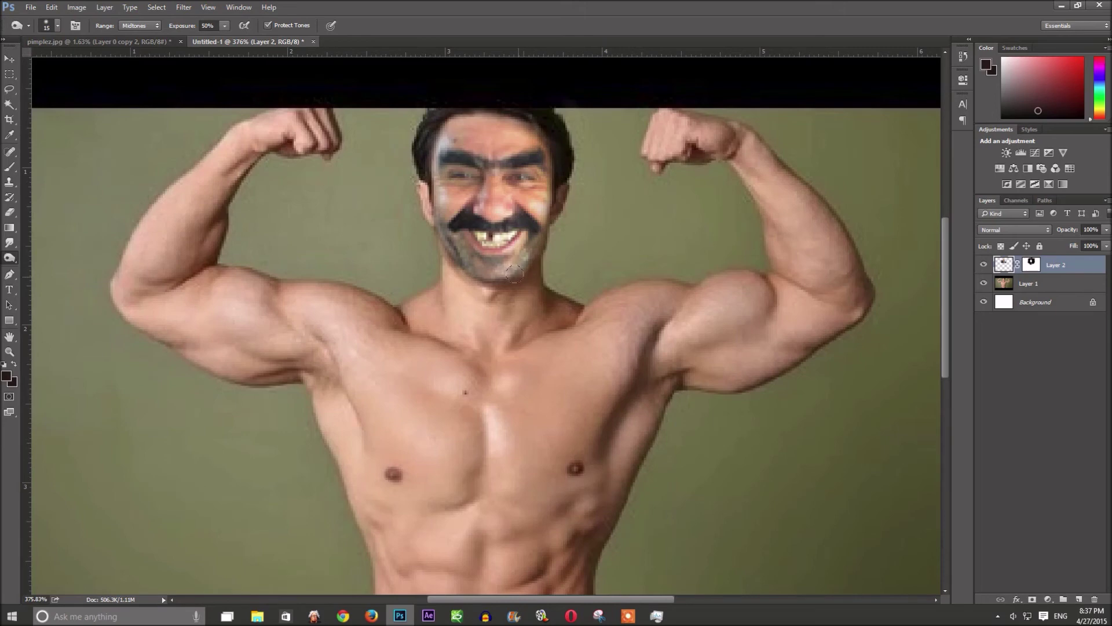
Step: Zoom out and hide Layer 2 to compare the full composite against the original
scroll(520, 273, "down", 3)
scroll(531, 292, "down", 2)
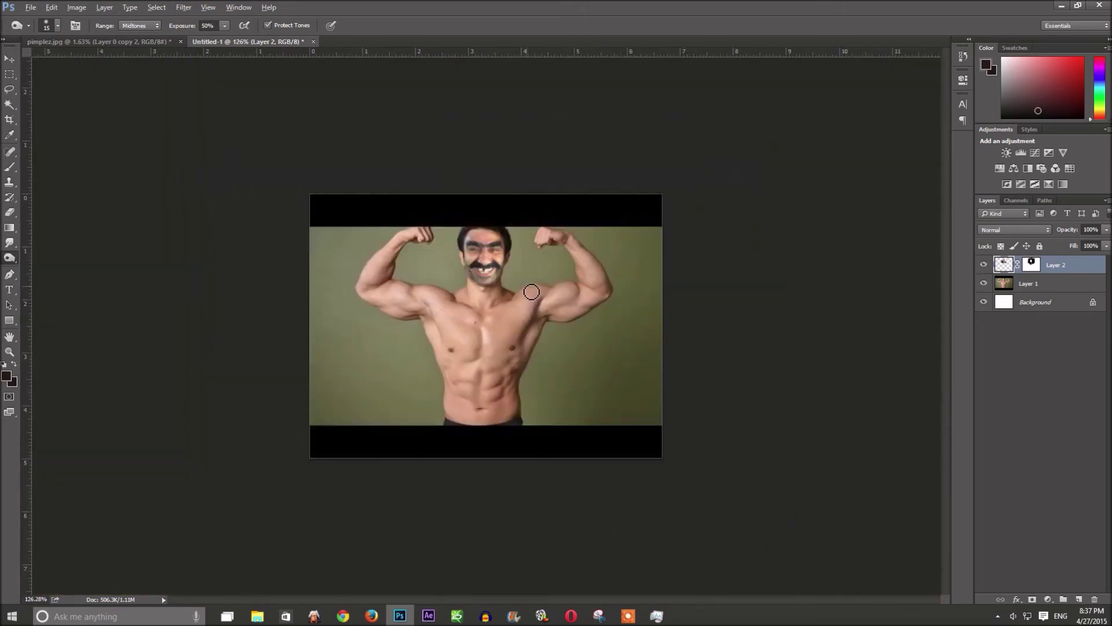
scroll(532, 293, "down", 1)
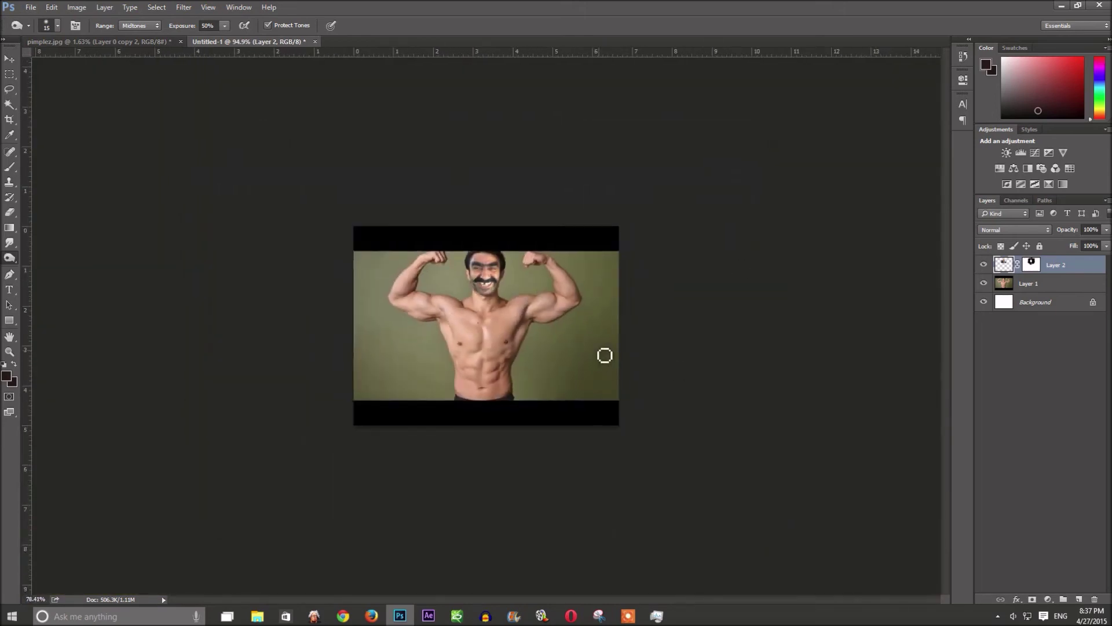
scroll(604, 357, "down", 1)
left_click(984, 265)
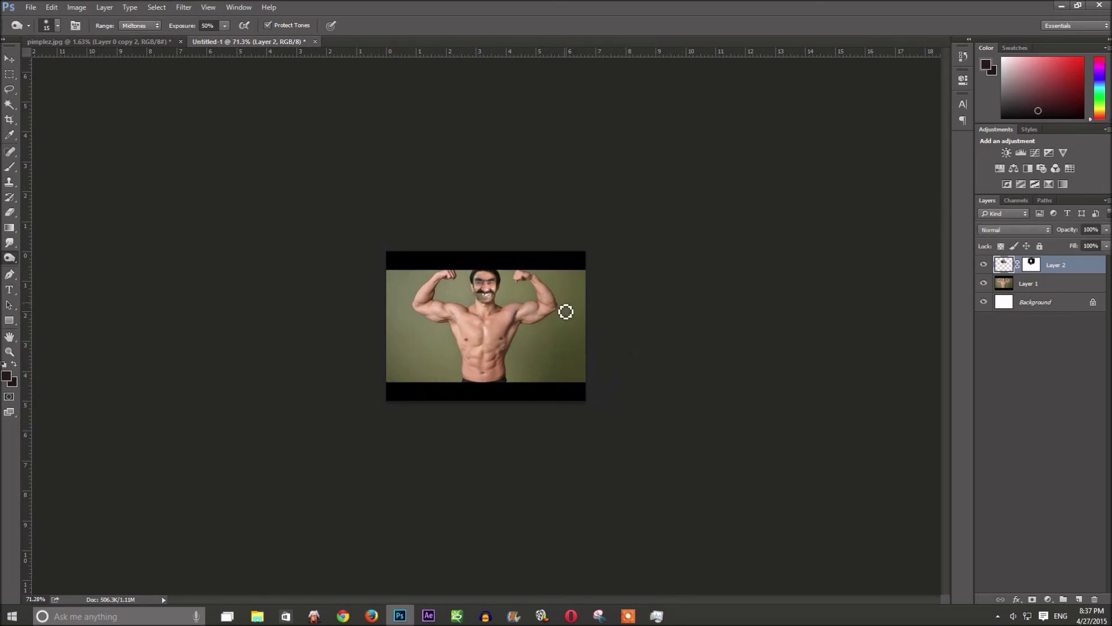
scroll(514, 329, "up", 2)
scroll(514, 329, "up", 2)
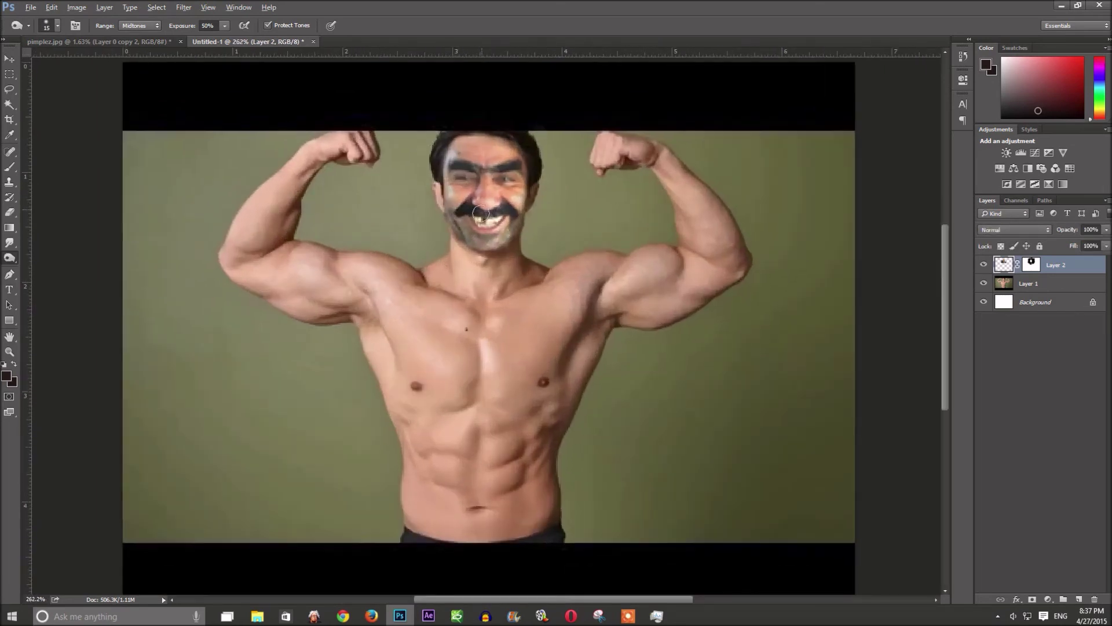
scroll(514, 329, "up", 2)
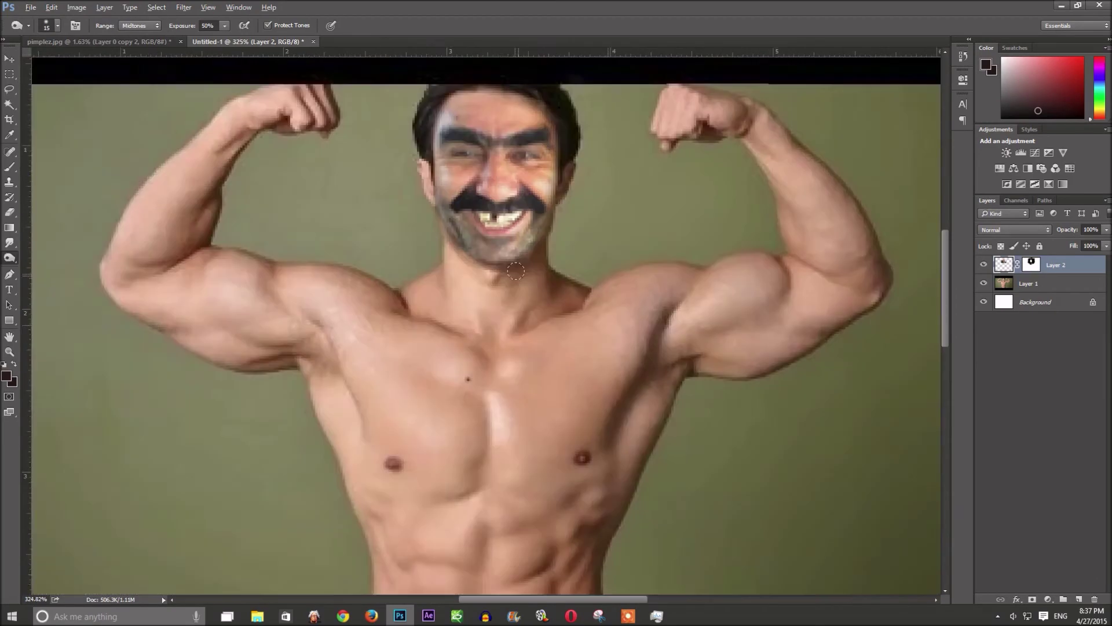
scroll(534, 327, "down", 2)
scroll(535, 327, "down", 1)
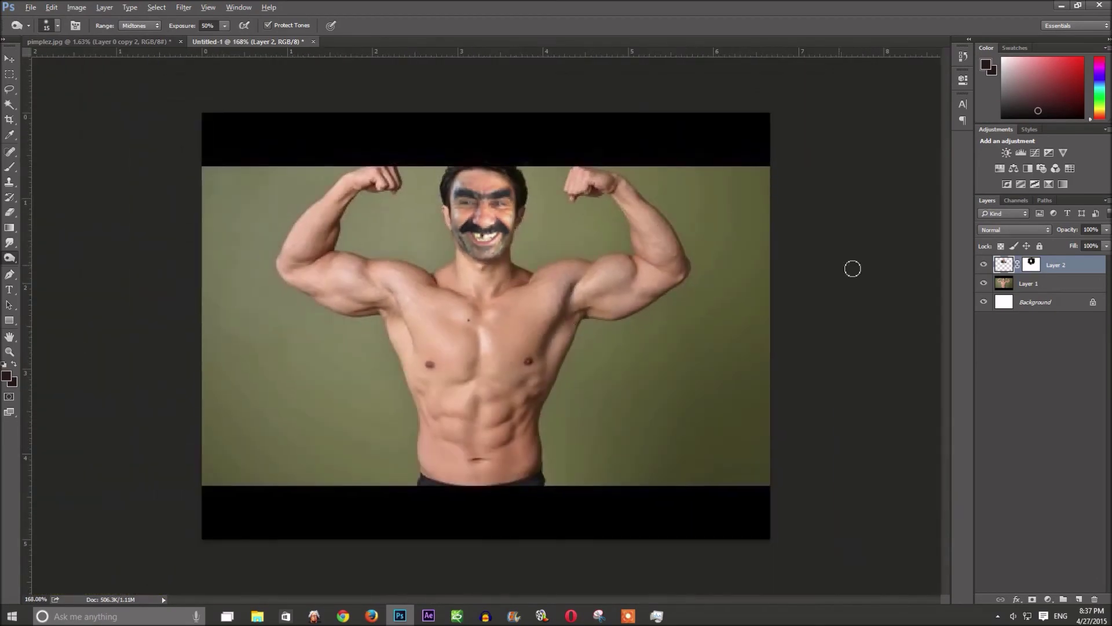
scroll(851, 266, "down", 1)
key("alt")
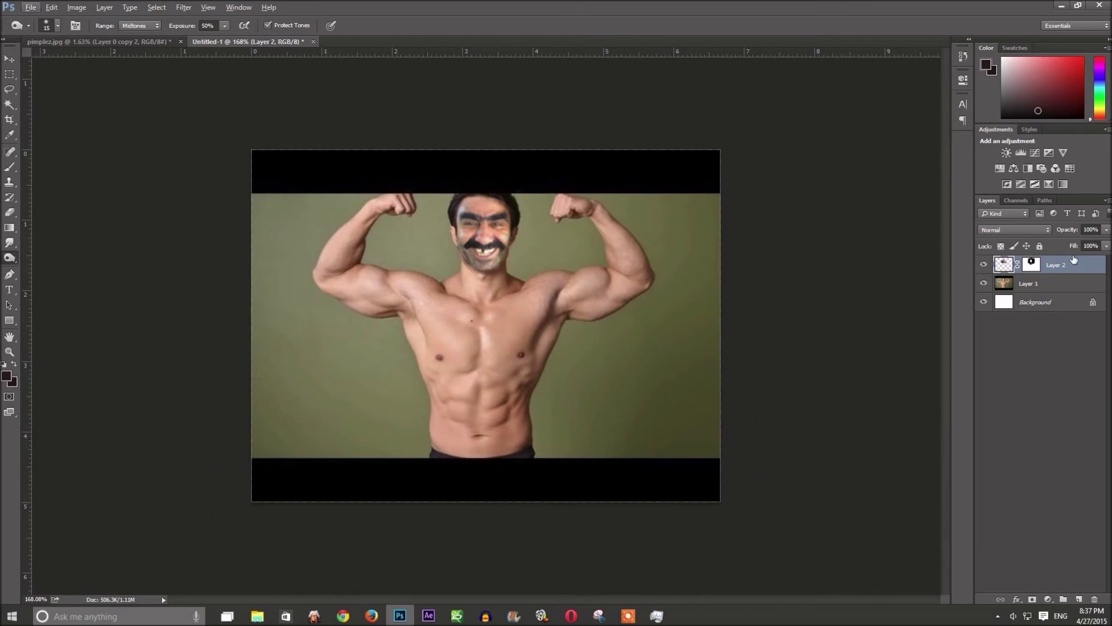
Step: Apply a 3.5-pixel Gaussian Blur to the face mask, then make the bodybuilder's Layer 1 active
left_click(184, 7)
mouse_move(188, 124)
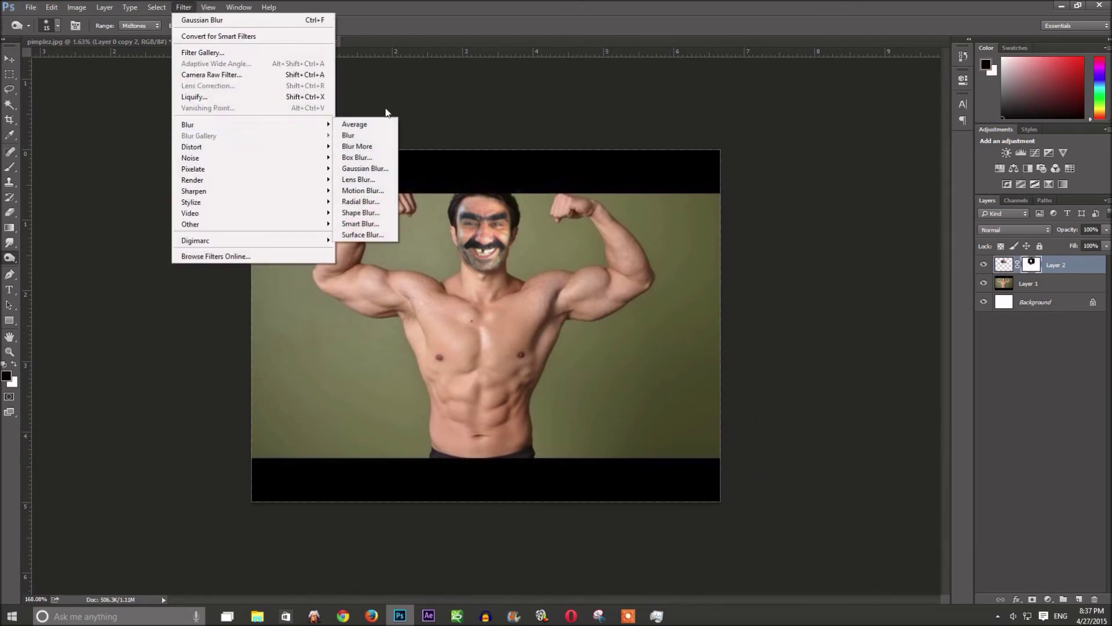
left_click(393, 173)
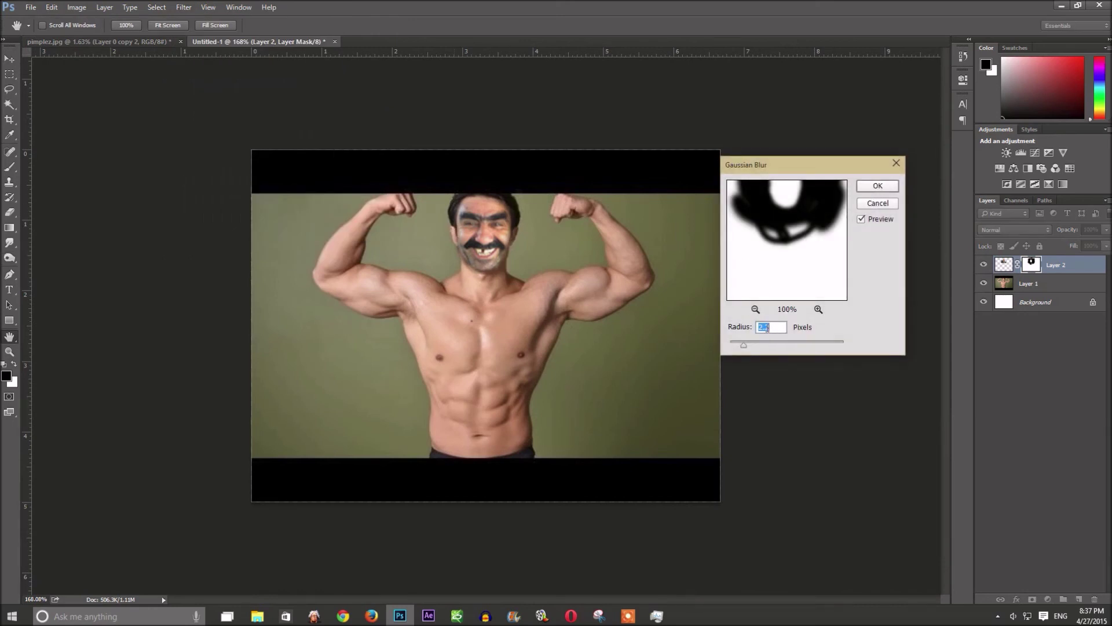
left_click_drag(744, 345, 743, 348)
left_click(876, 185)
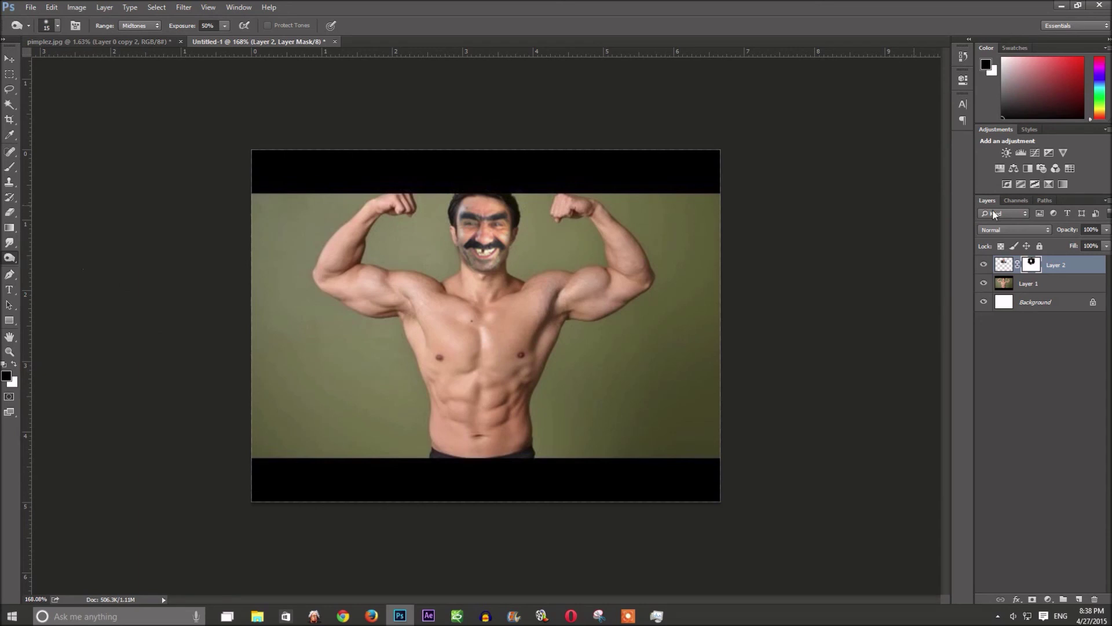
left_click(1010, 283)
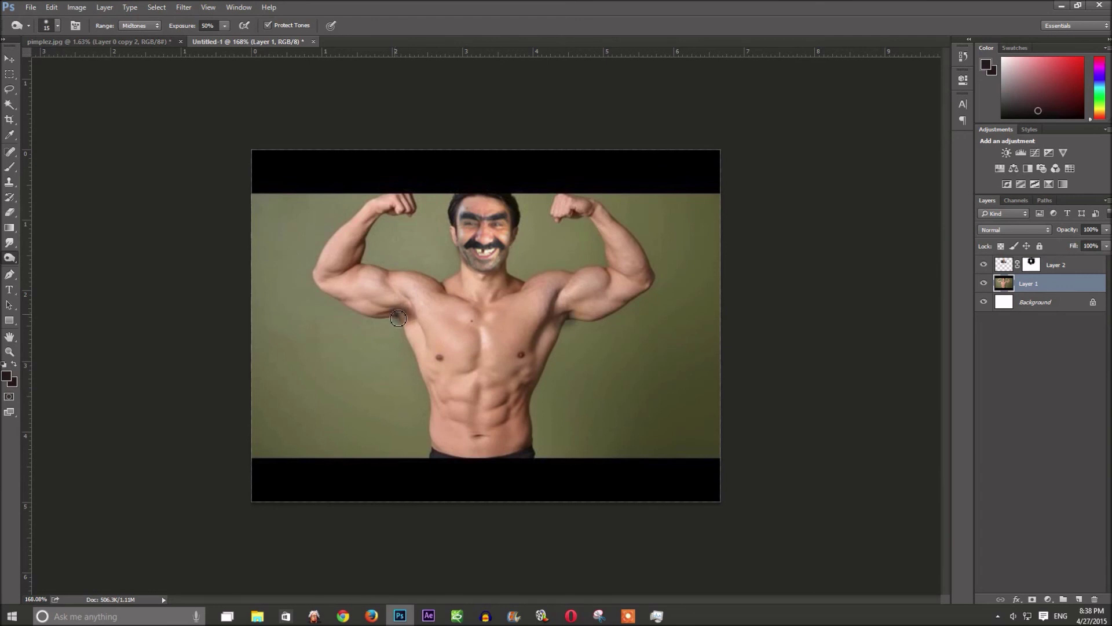
Step: Darken the armpit shadow on the left side of the bodybuilder with one stroke on Layer 1
left_click_drag(569, 316, 565, 328)
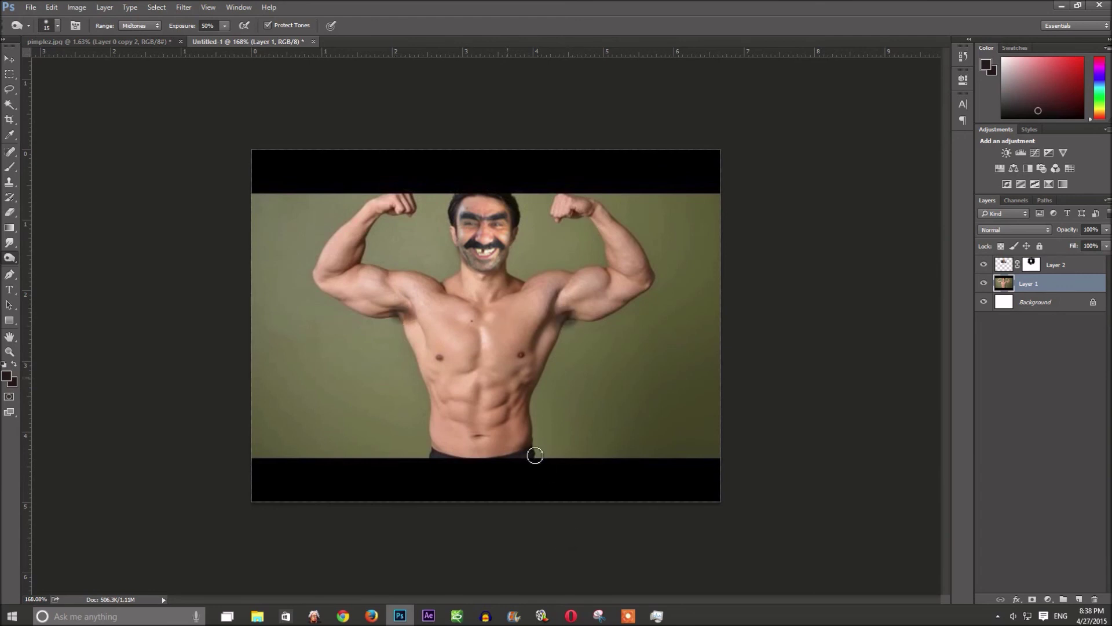